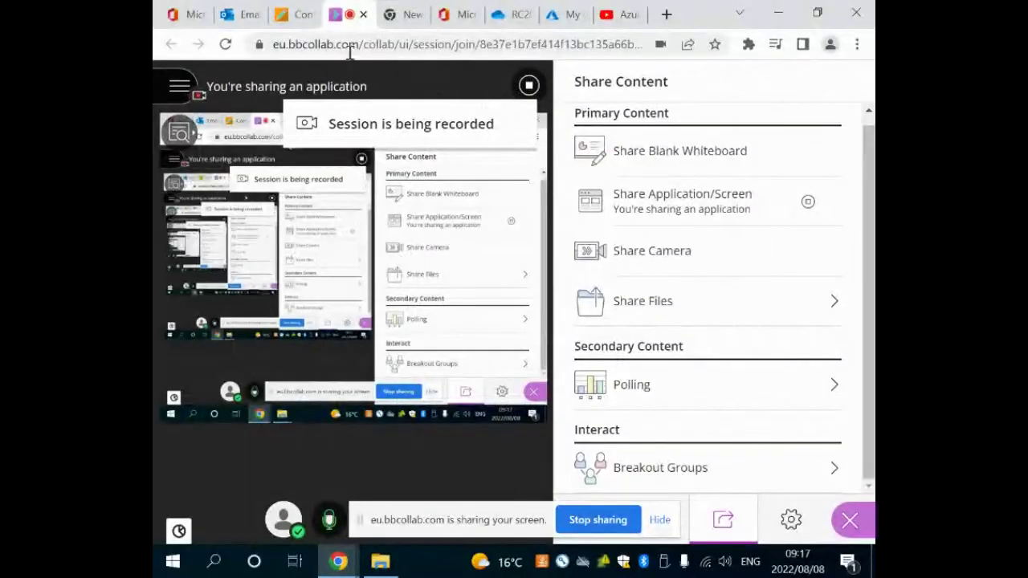
Open office.com in a new browser tab
left_click(184, 14)
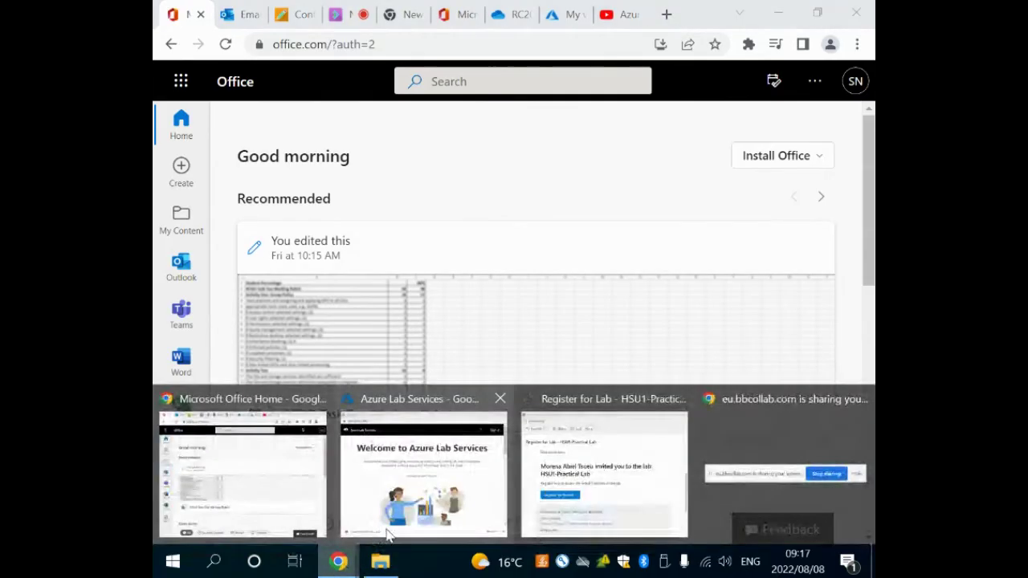
left_click(666, 14)
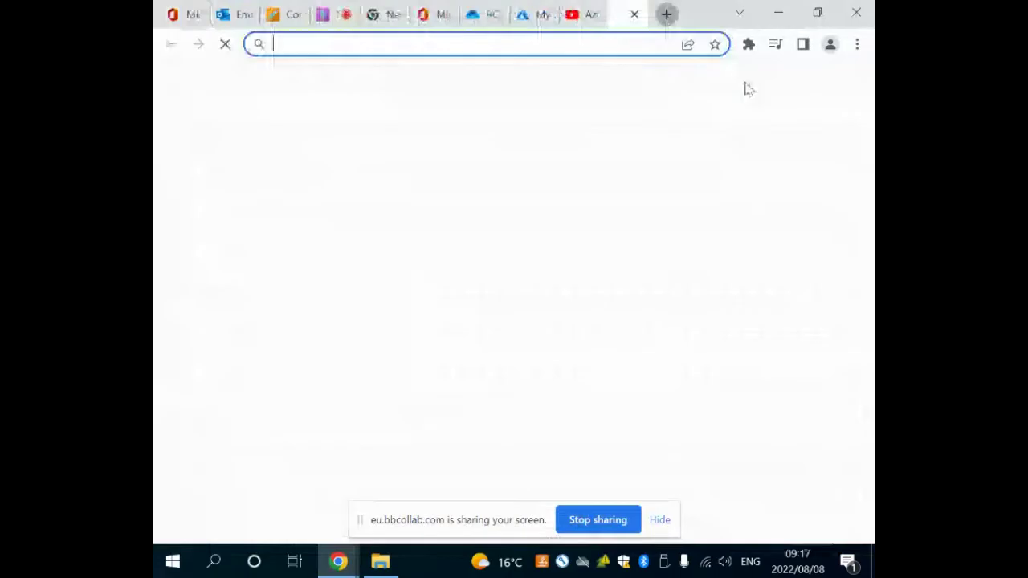
left_click(601, 43)
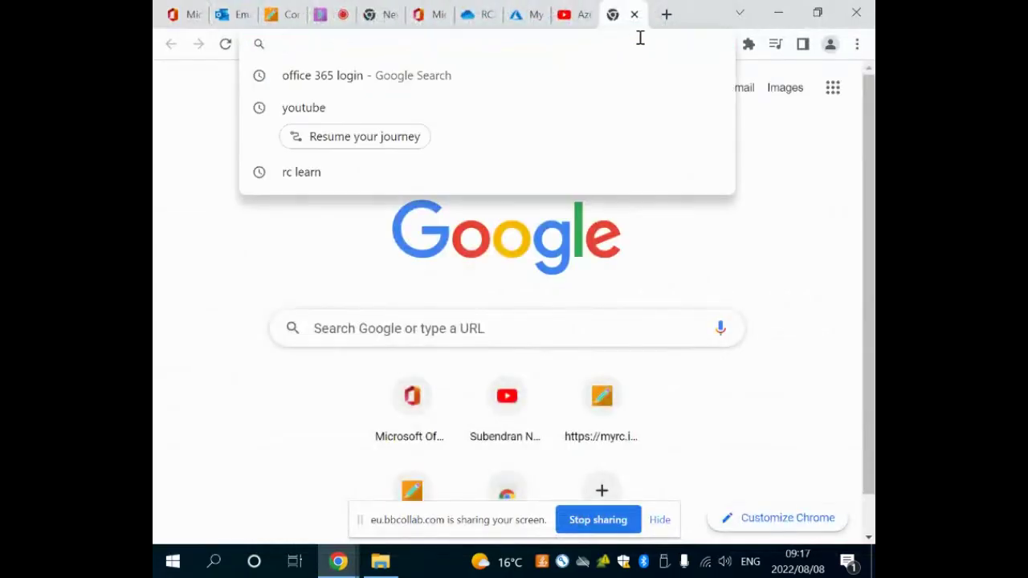
type("office.com")
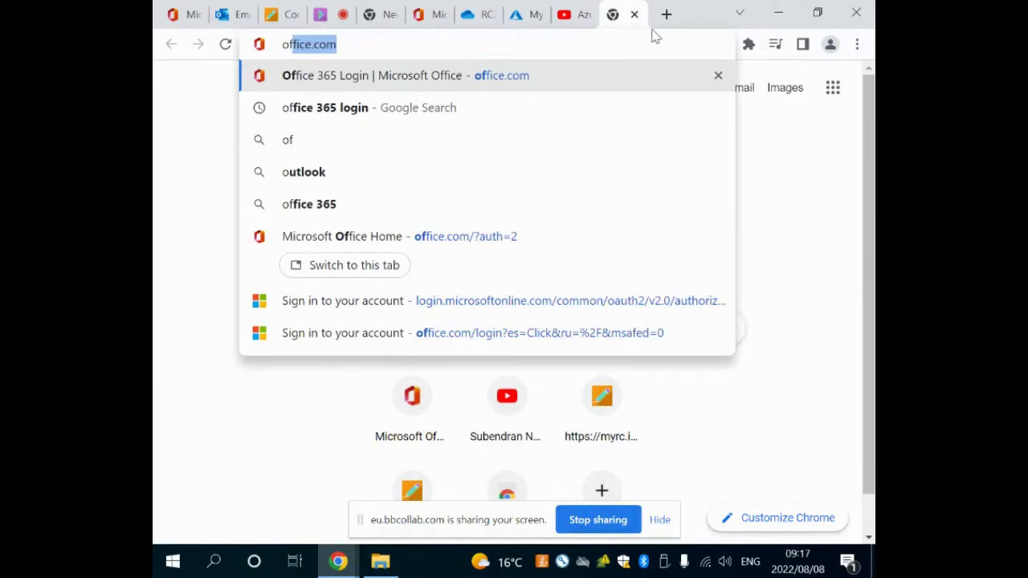
key("Return")
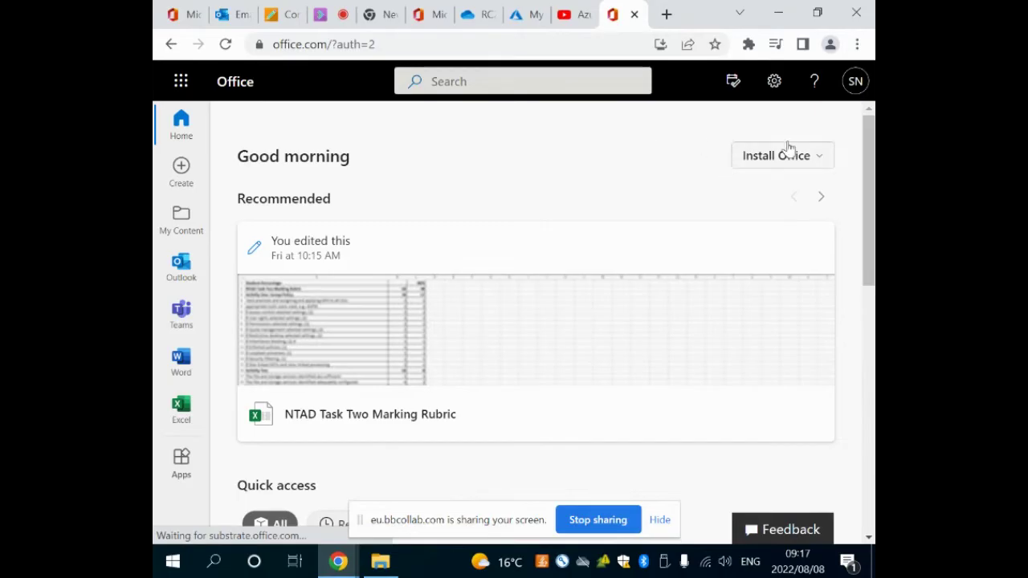
Show the signed-in account's details and the list of available Office apps
left_click(858, 84)
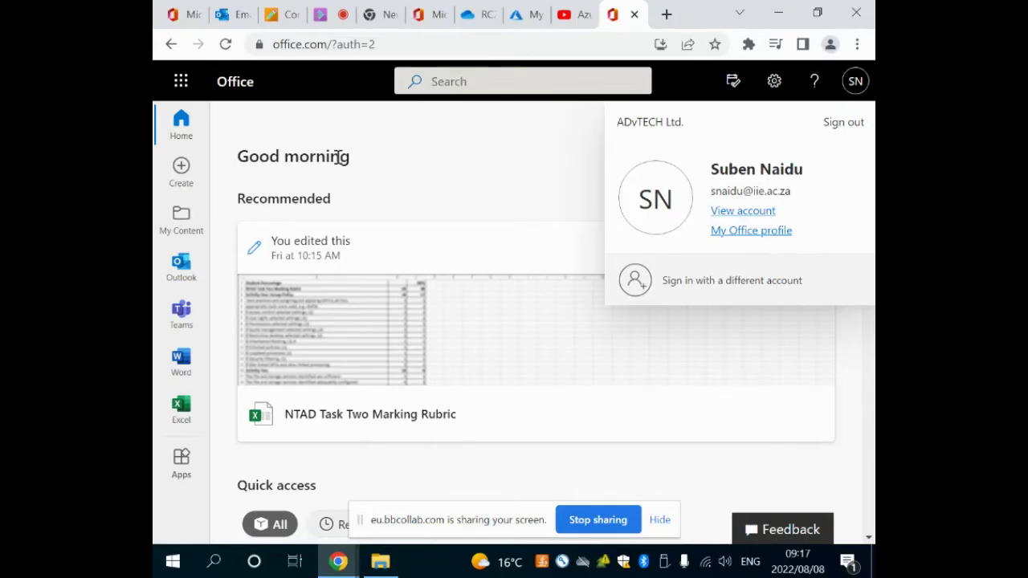
left_click(178, 82)
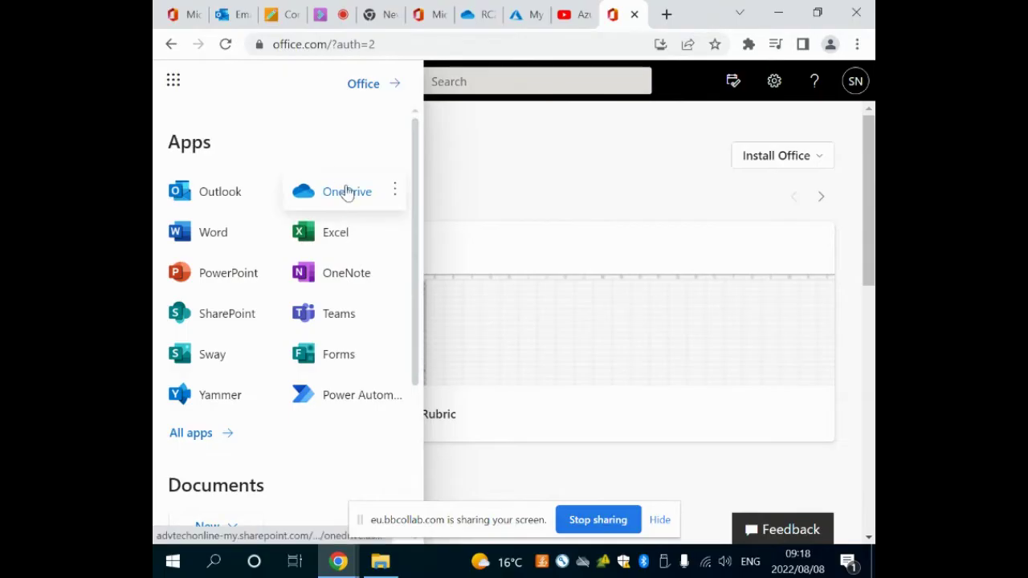
Switch to OneDrive, open the RC2022 folder from My files and look through its module folders
left_click(473, 19)
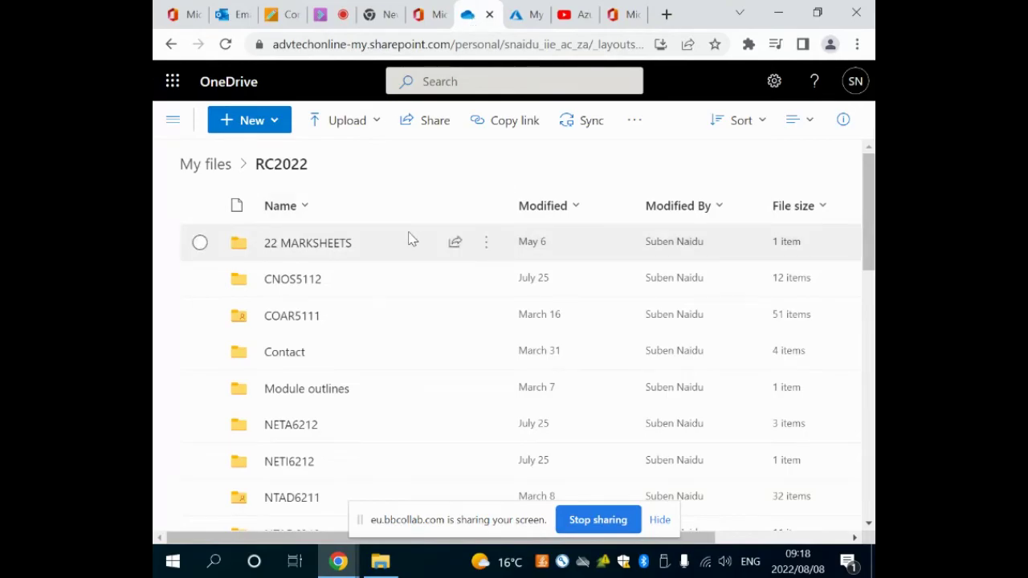
left_click(218, 165)
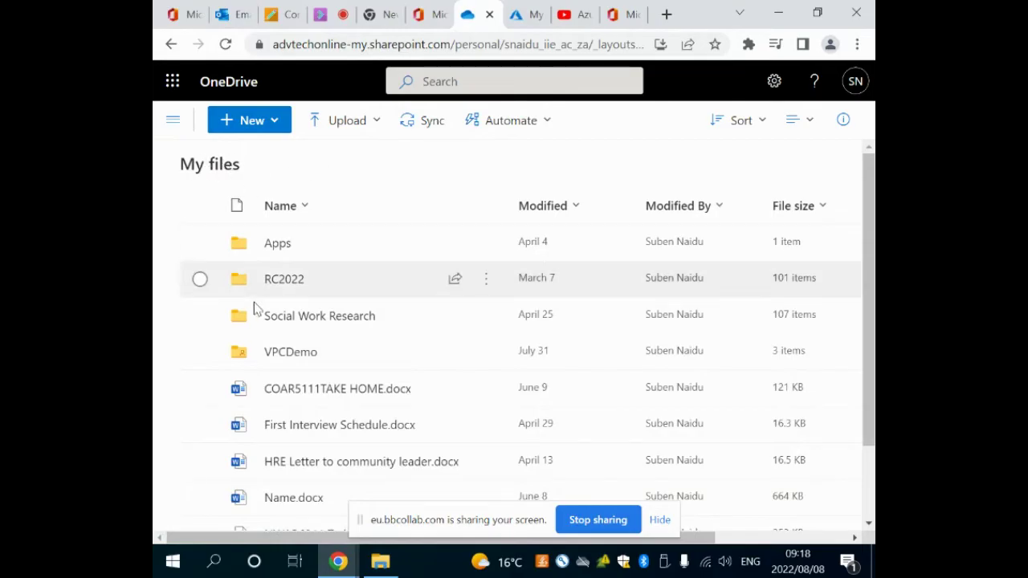
left_click(282, 287)
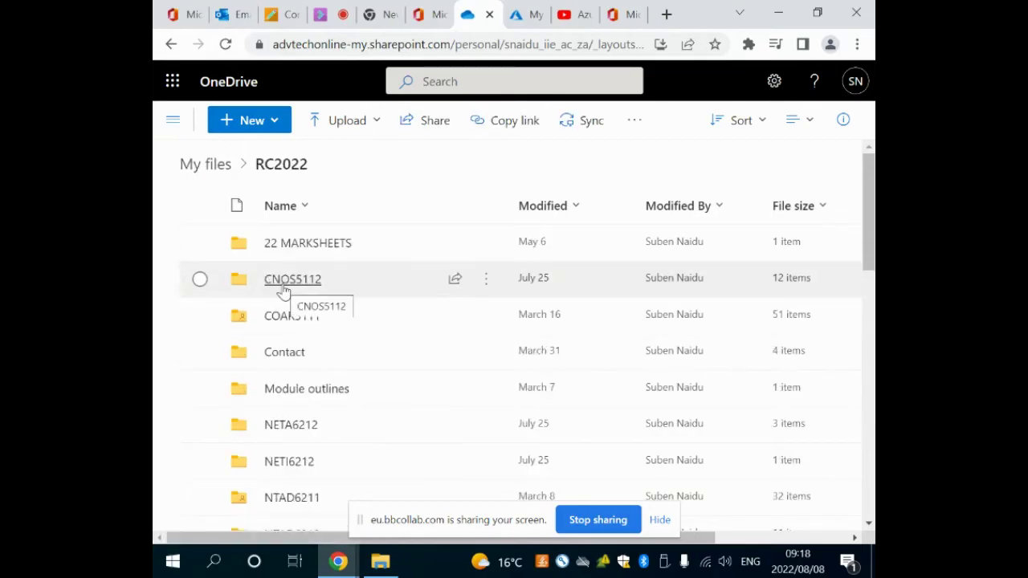
scroll(299, 386, "down", 2)
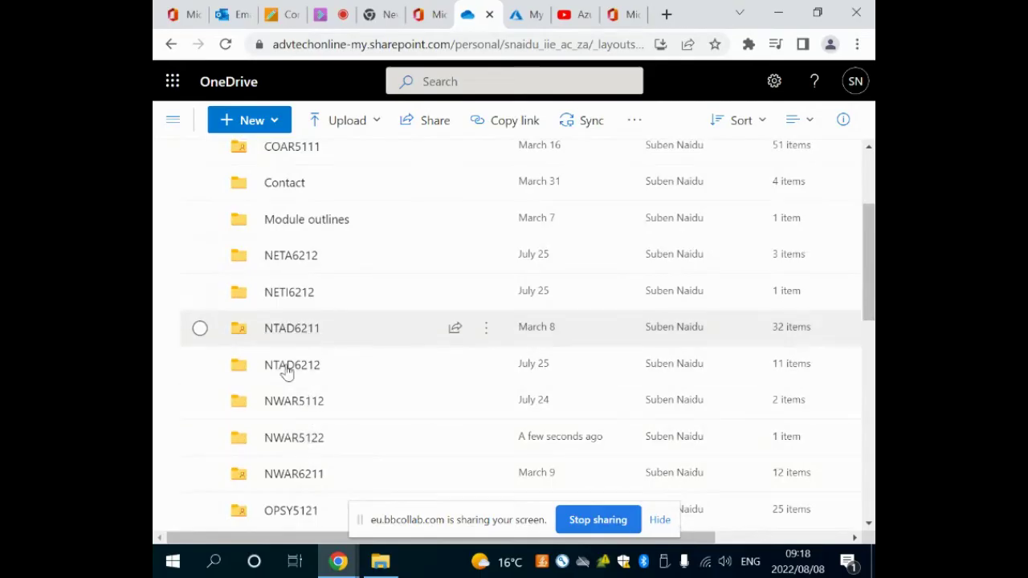
scroll(293, 402, "up", 1)
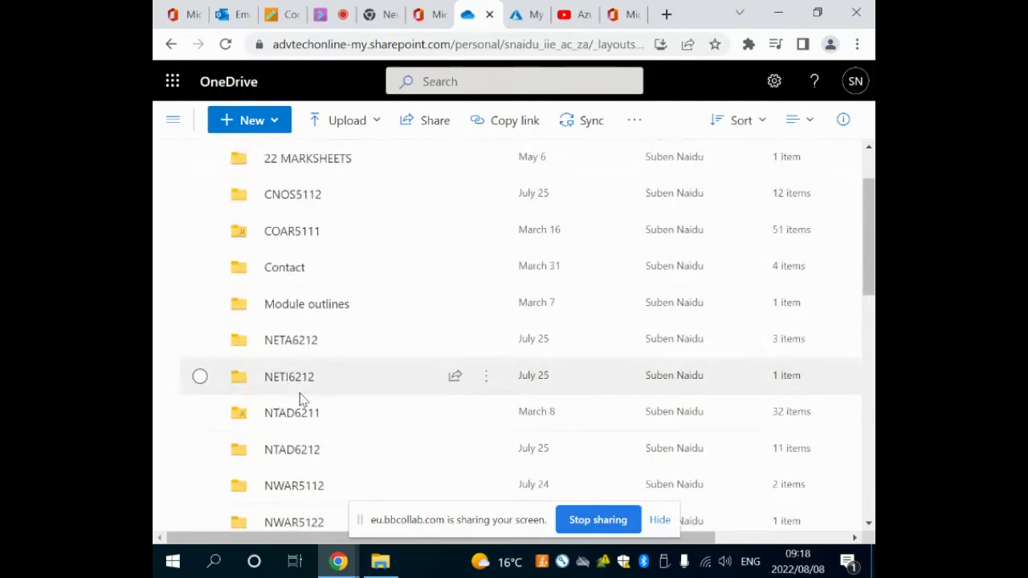
scroll(300, 395, "down", 1)
scroll(300, 396, "up", 1)
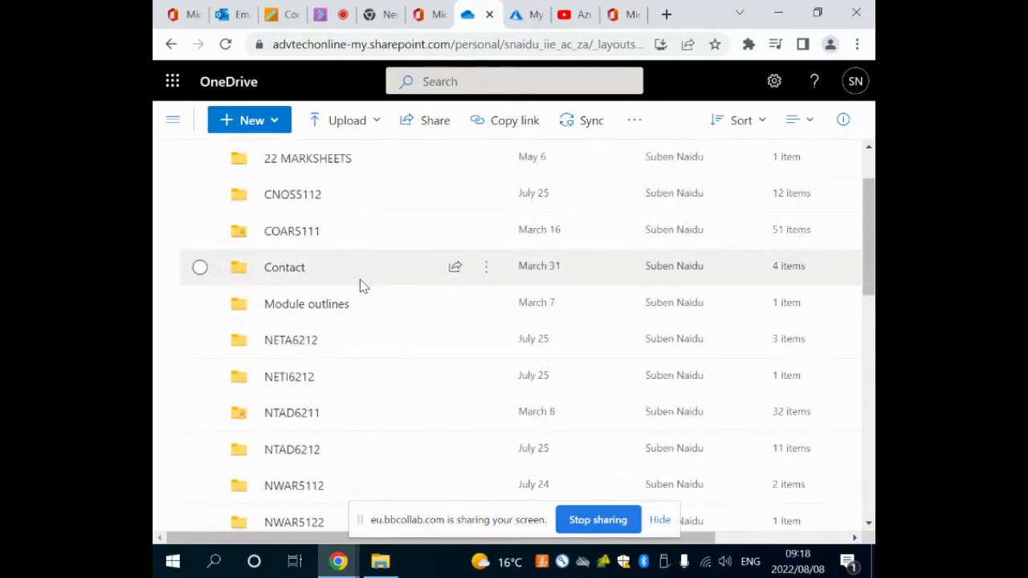
Show the item types that can be created in the RC2022 folder
left_click(249, 127)
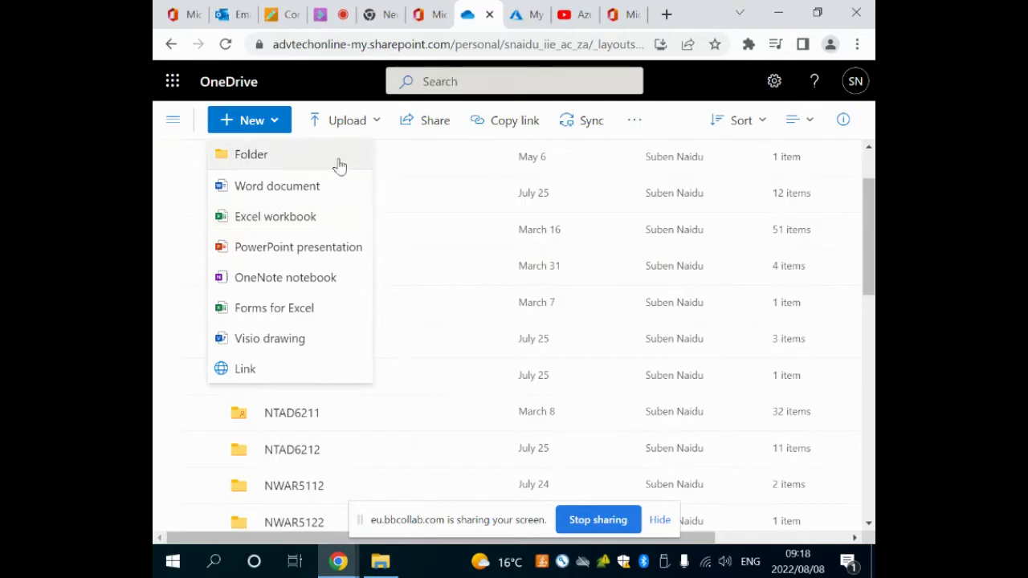
left_click(402, 231)
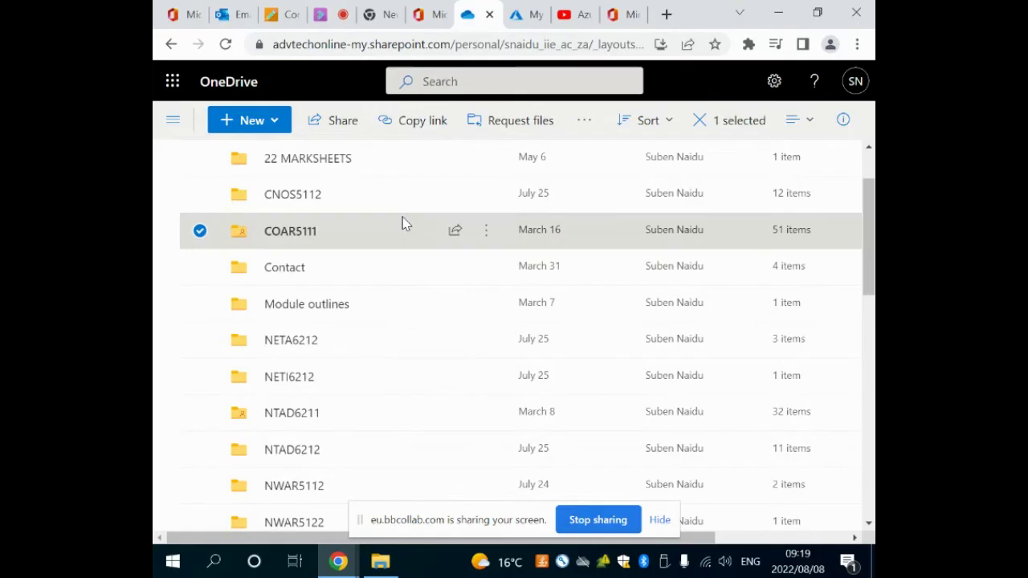
Open the COAR5111 folder and select the COAR5111A1.pdf file
left_click(294, 234)
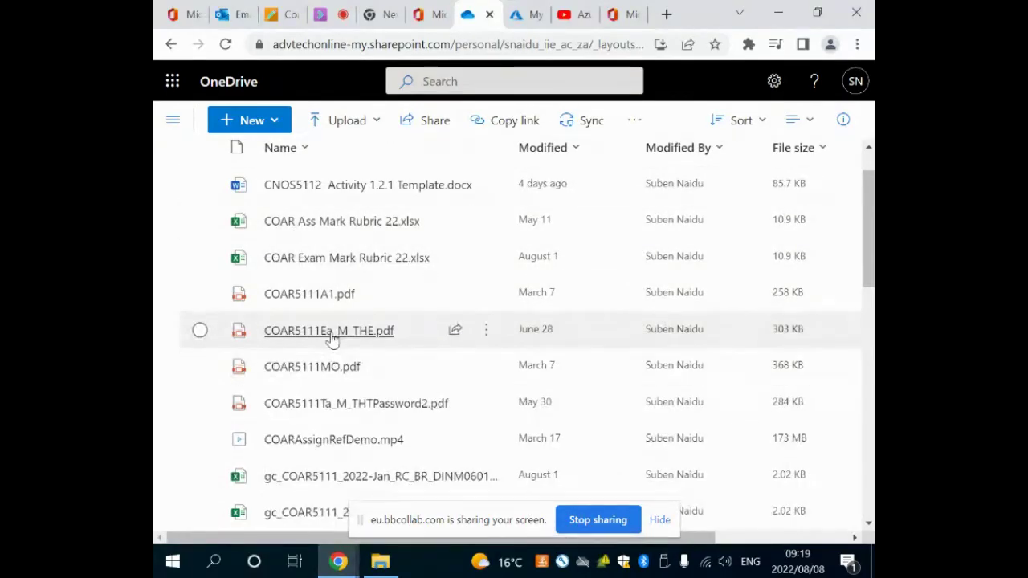
mouse_move(332, 341)
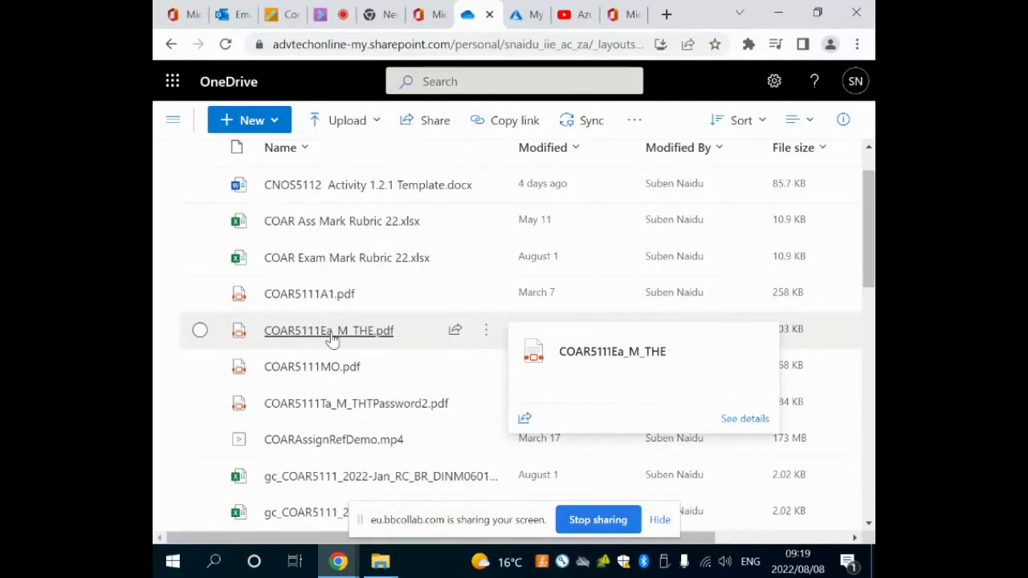
left_click(200, 294)
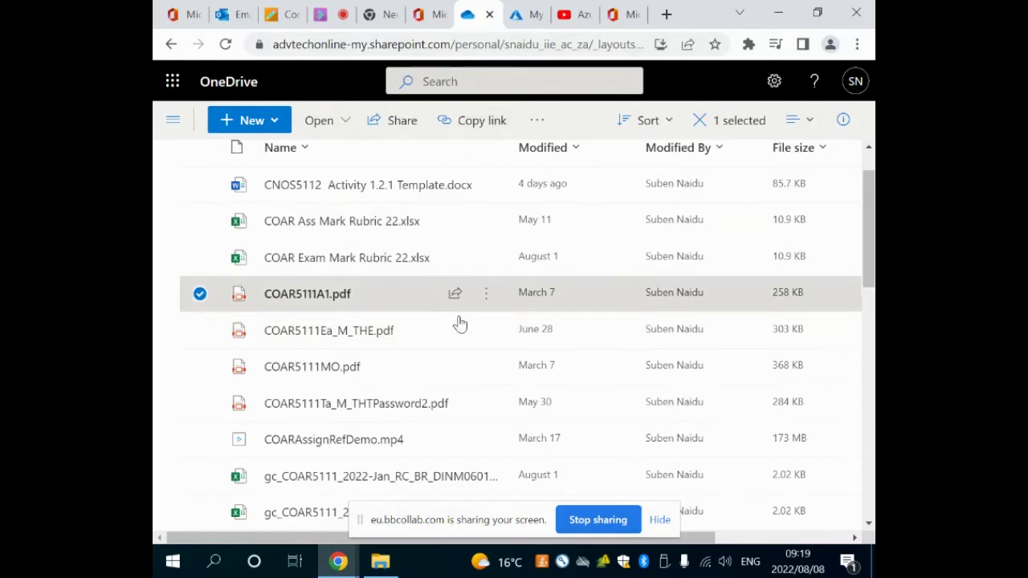
mouse_move(483, 307)
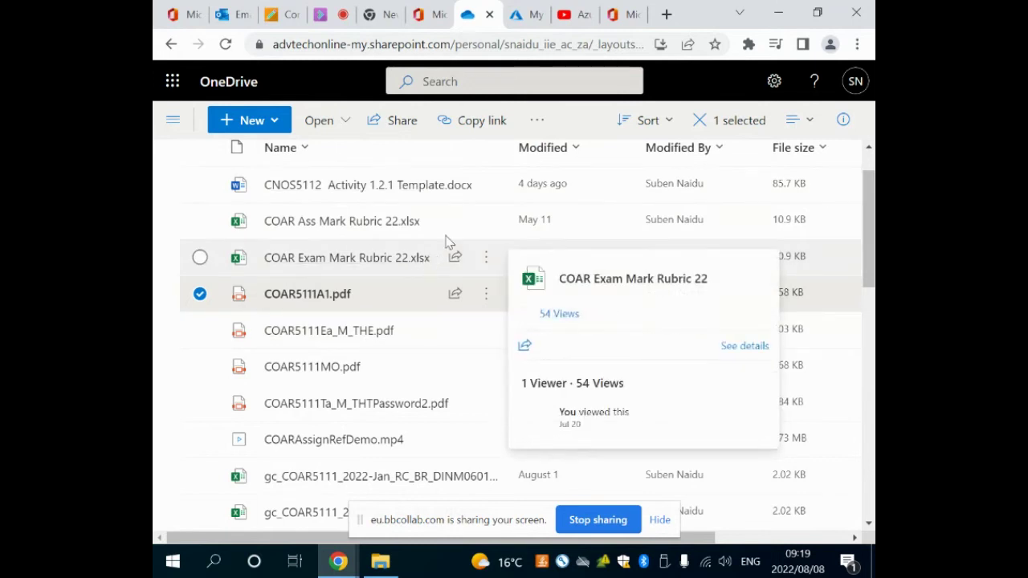
Switch to Outlook and open the How-To-Guide PDF attachment from the "azure" mail search results
left_click(231, 14)
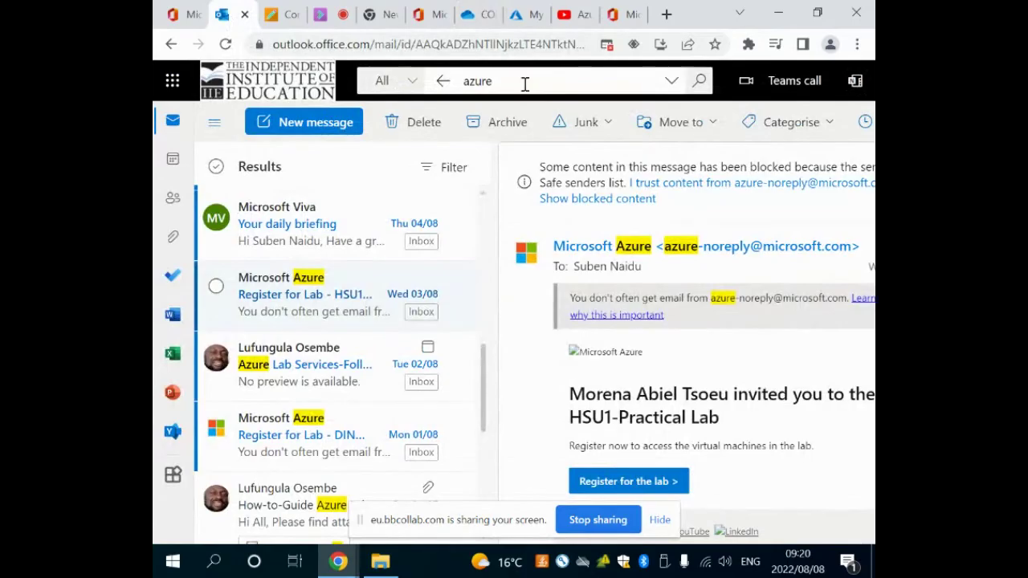
left_click(526, 81)
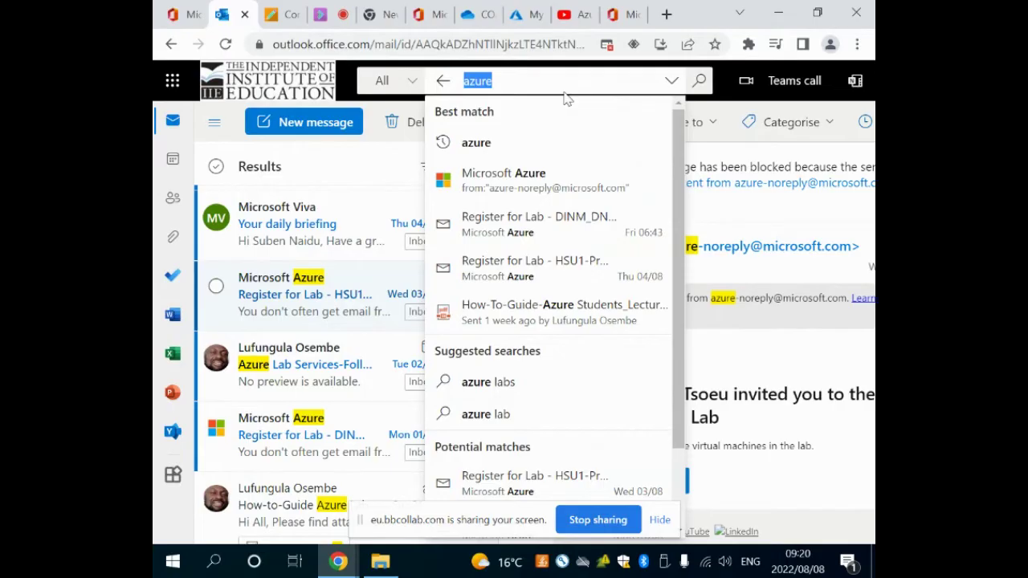
left_click(355, 169)
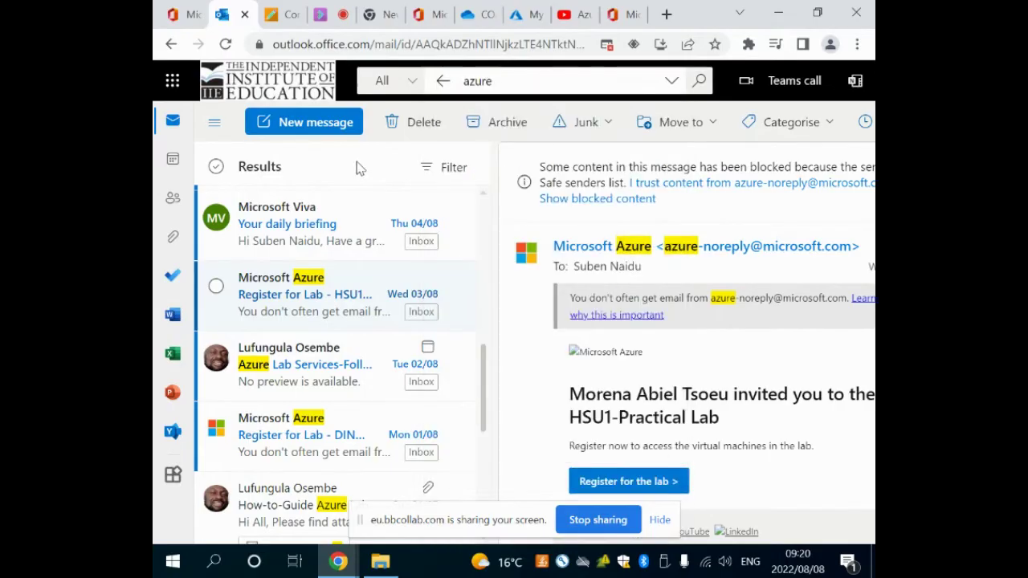
scroll(341, 344, "down", 5)
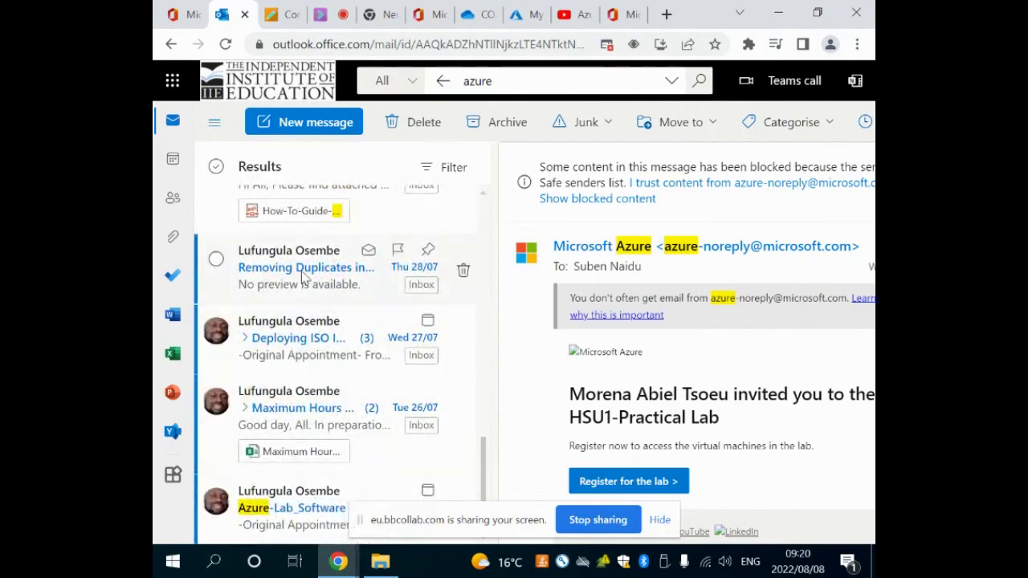
left_click(305, 218)
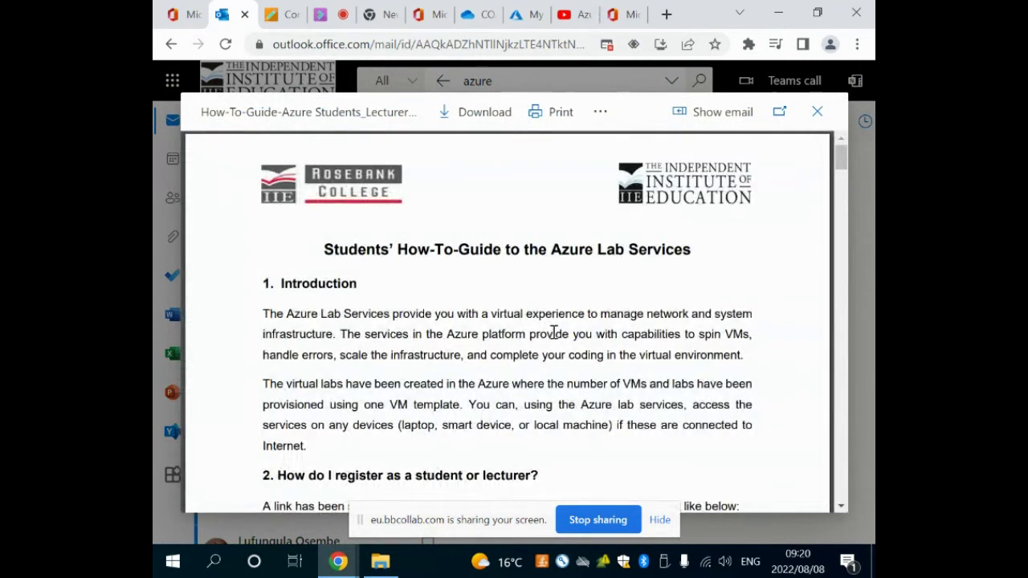
Read the Azure Lab Services student guide from registration through accessing the virtual lab, and close it
scroll(554, 334, "down", 10)
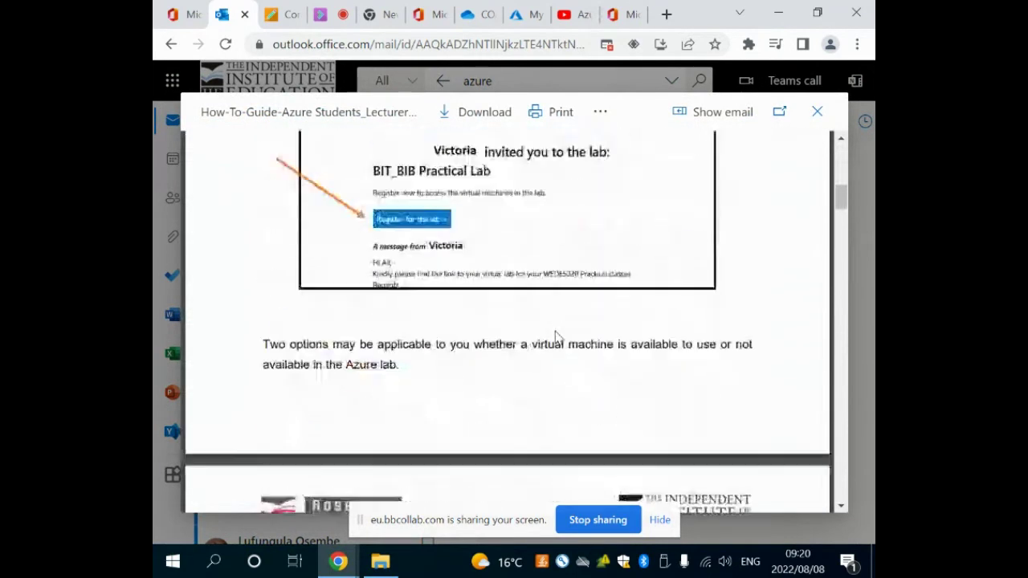
scroll(555, 334, "down", 10)
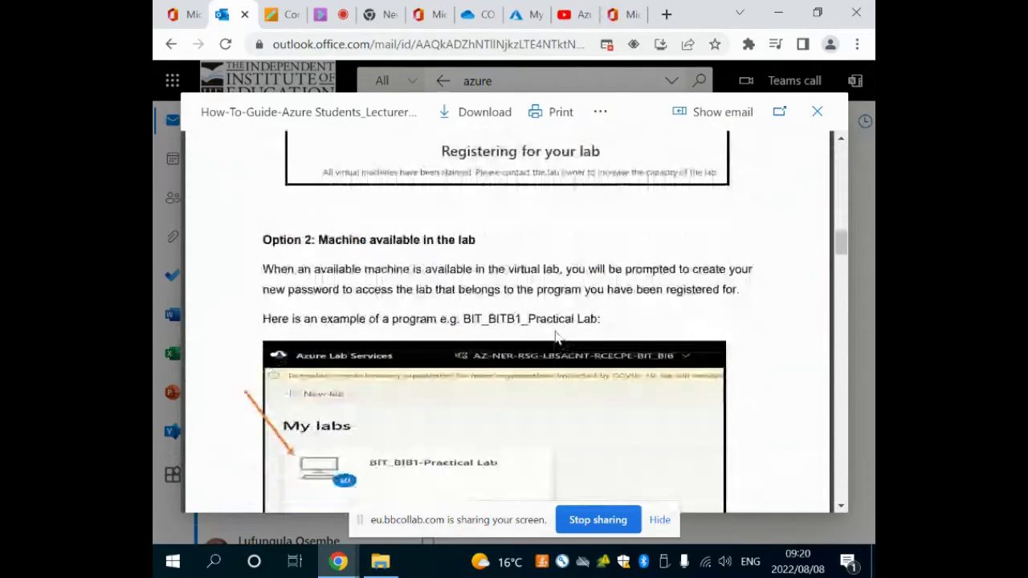
scroll(554, 337, "down", 10)
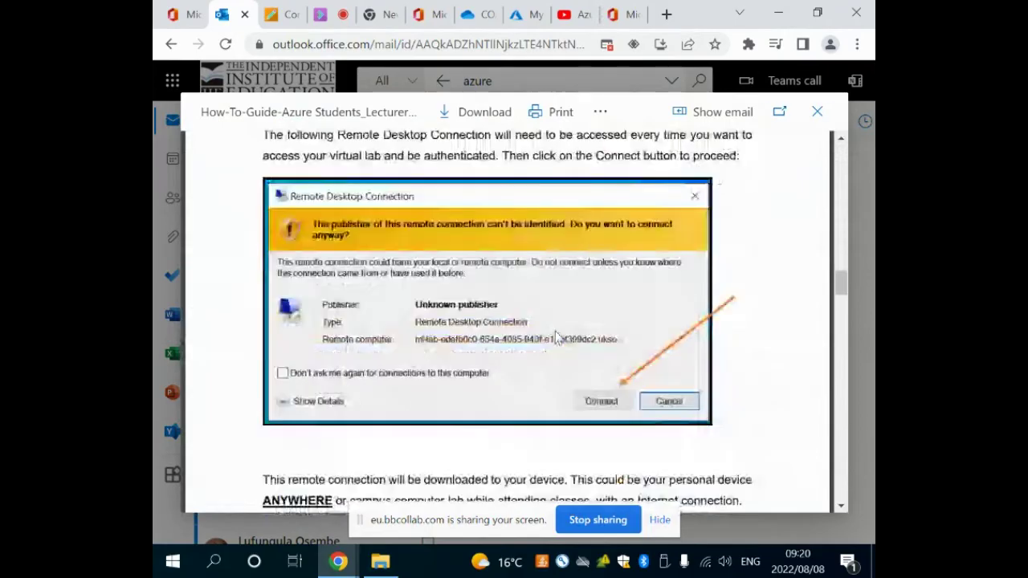
scroll(556, 337, "down", 2)
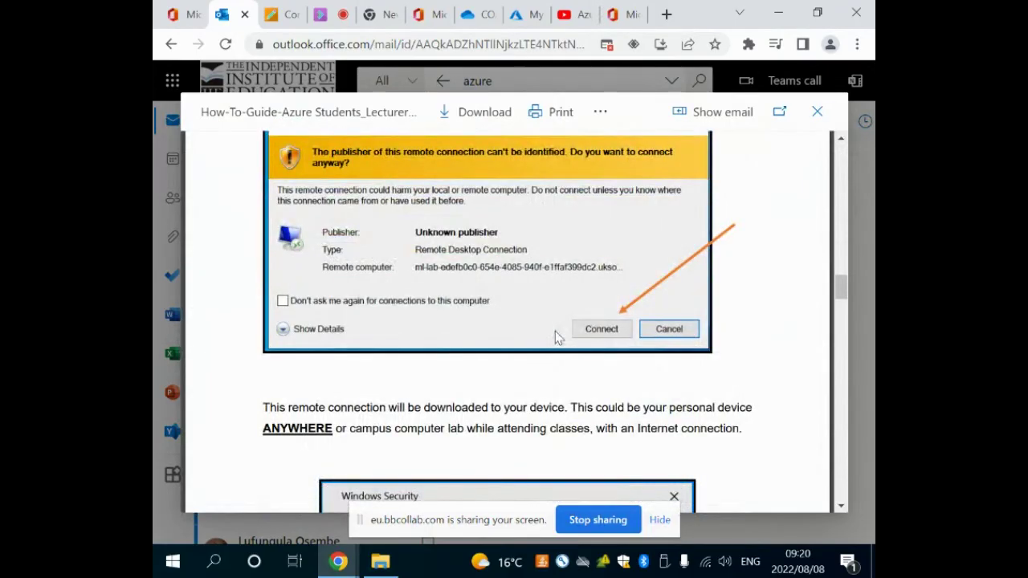
scroll(495, 281, "down", 2)
scroll(498, 288, "down", 6)
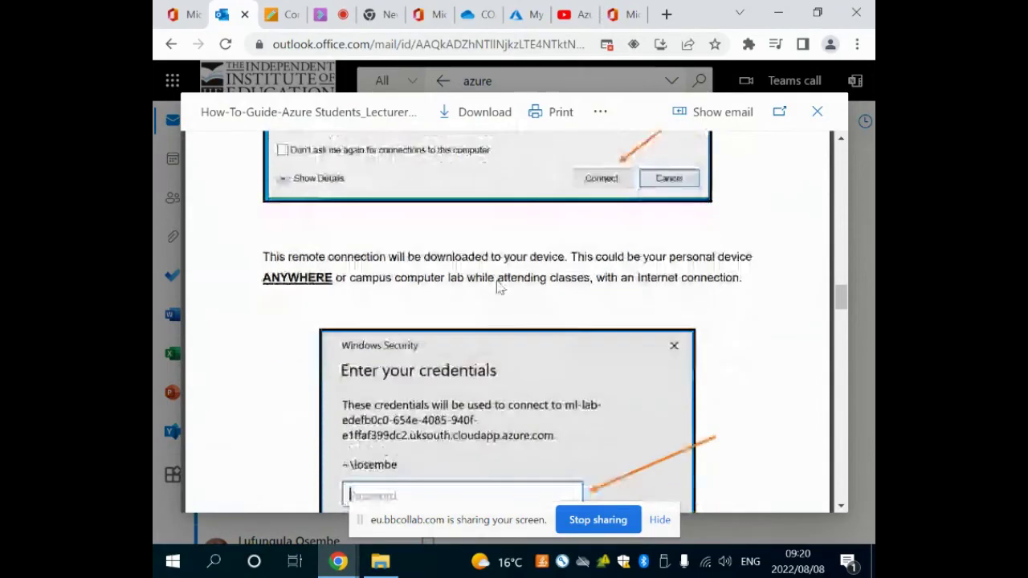
scroll(498, 287, "down", 4)
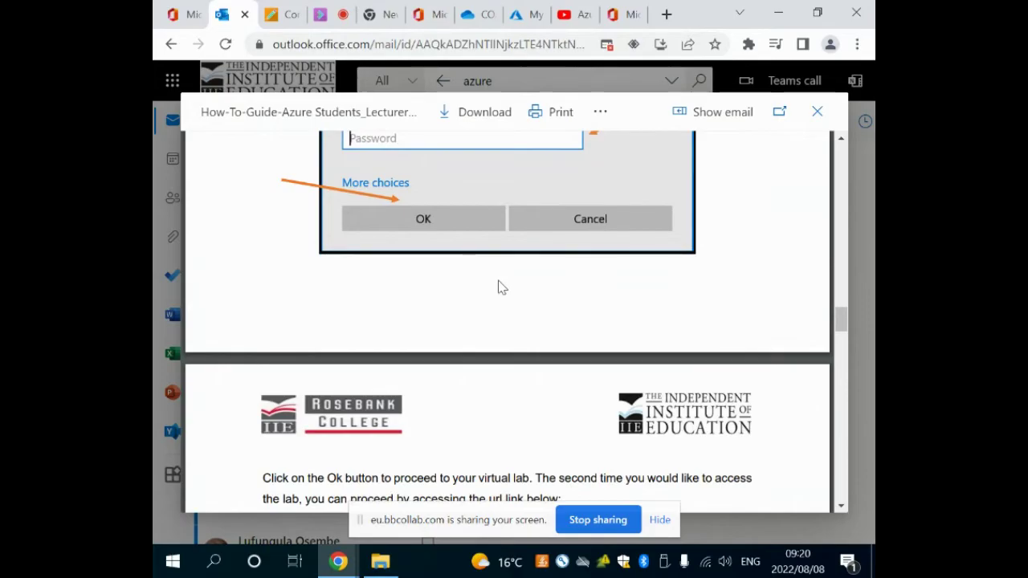
scroll(518, 315, "up", 1)
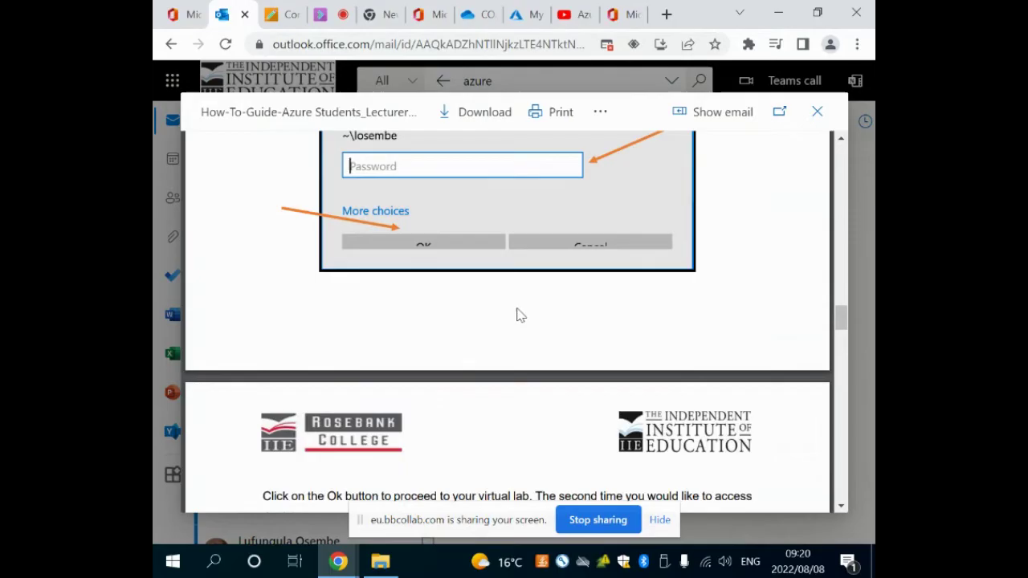
scroll(519, 314, "up", 3)
scroll(518, 314, "down", 10)
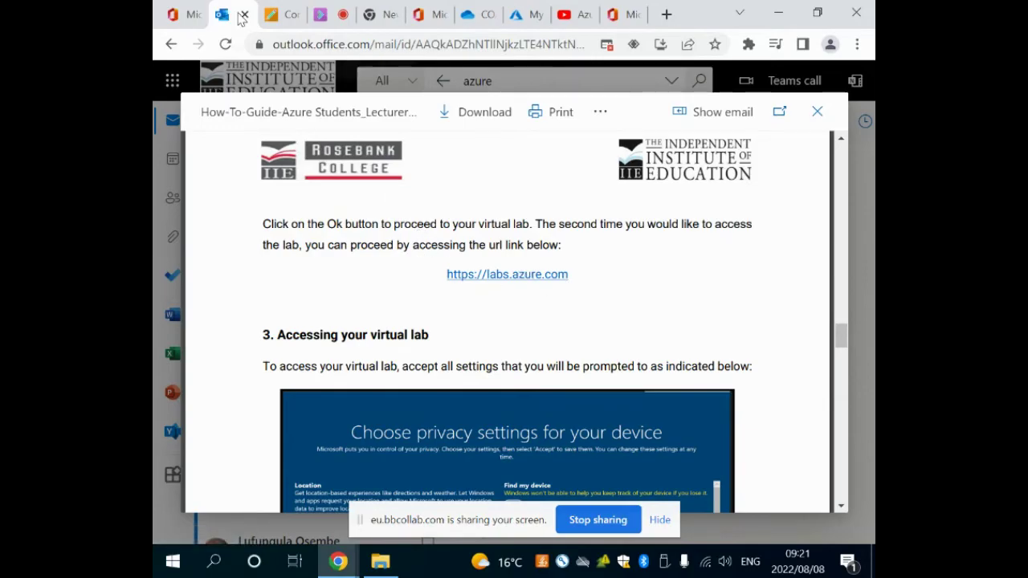
left_click(817, 112)
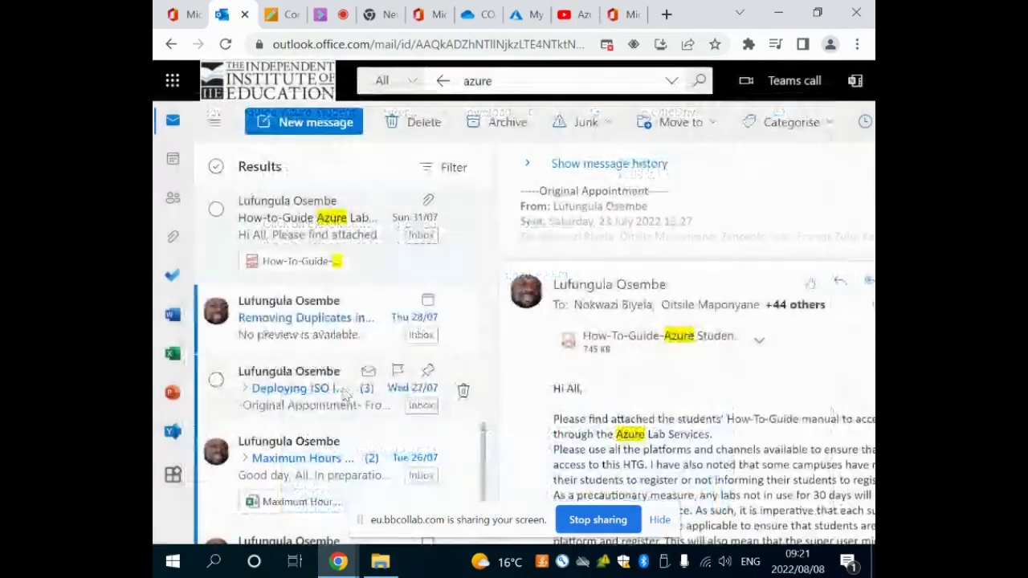
Open the 4 August "Register for Lab" invitation email, follow its HSU1-Practical Lab registration link, and sign in with the connected work account
scroll(344, 395, "up", 5)
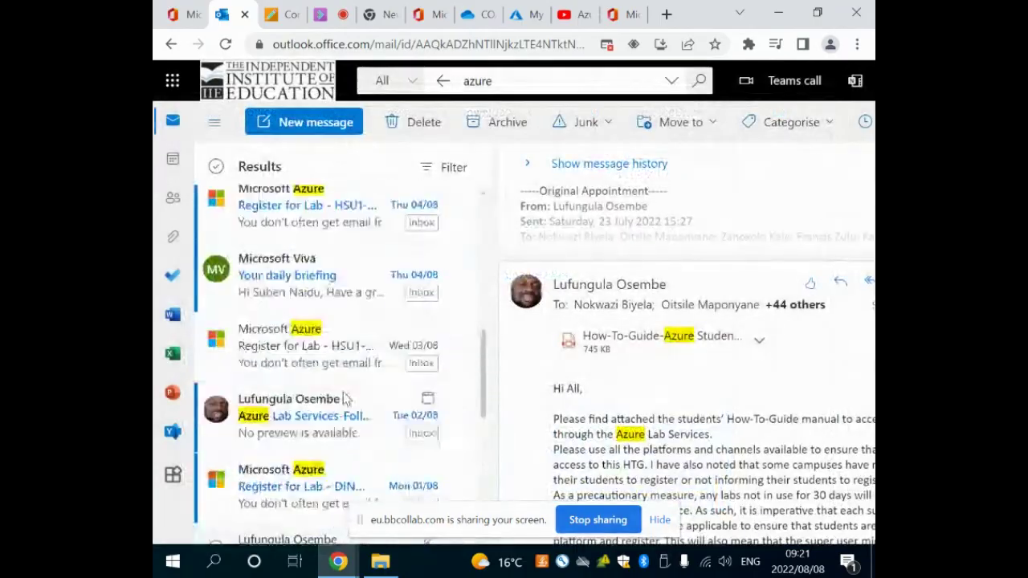
left_click(325, 221)
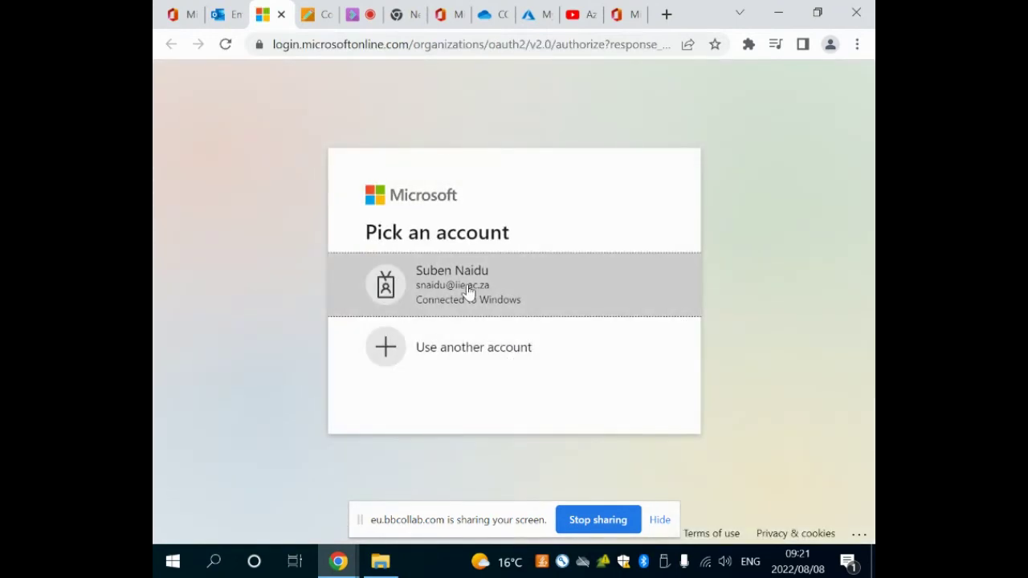
left_click(470, 291)
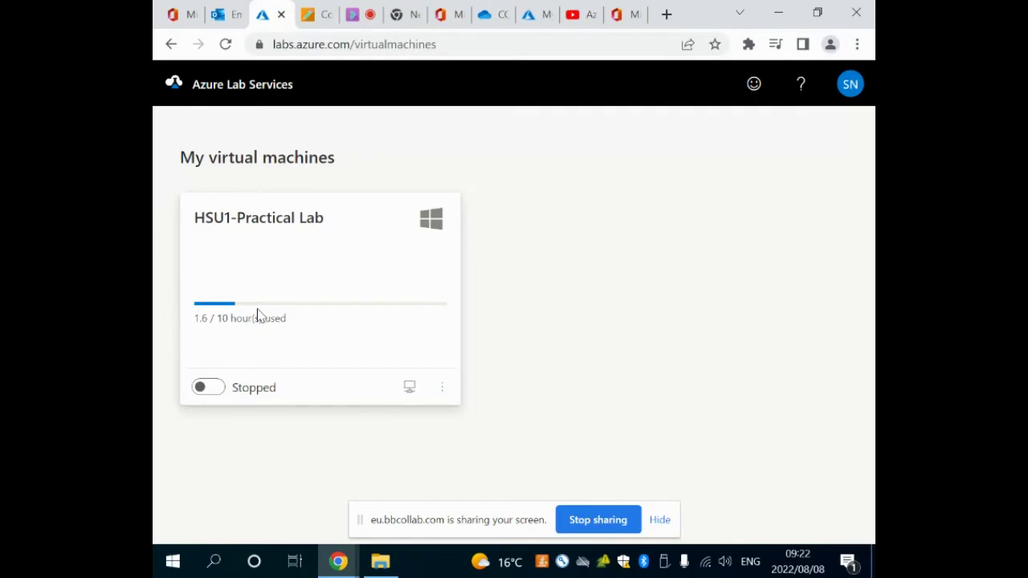
Start the HSU1-Practical Lab virtual machine, reload the page to check its status, and hide the screen-sharing notice
left_click(208, 387)
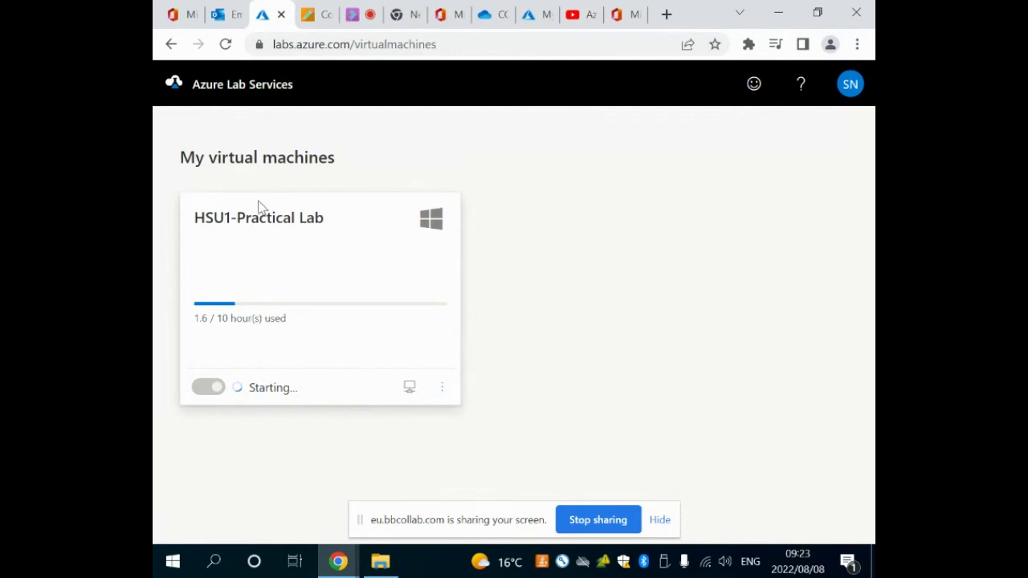
left_click(225, 45)
left_click(225, 44)
left_click(660, 521)
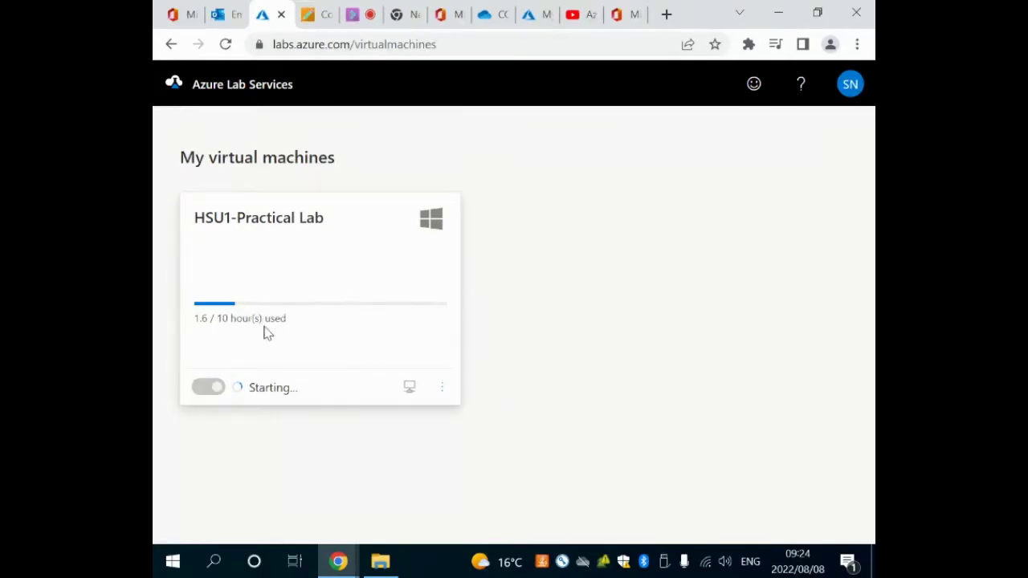
Switch to YouTube, return from the AzureLabs video to the channel page, and browse its uploaded videos
left_click(578, 22)
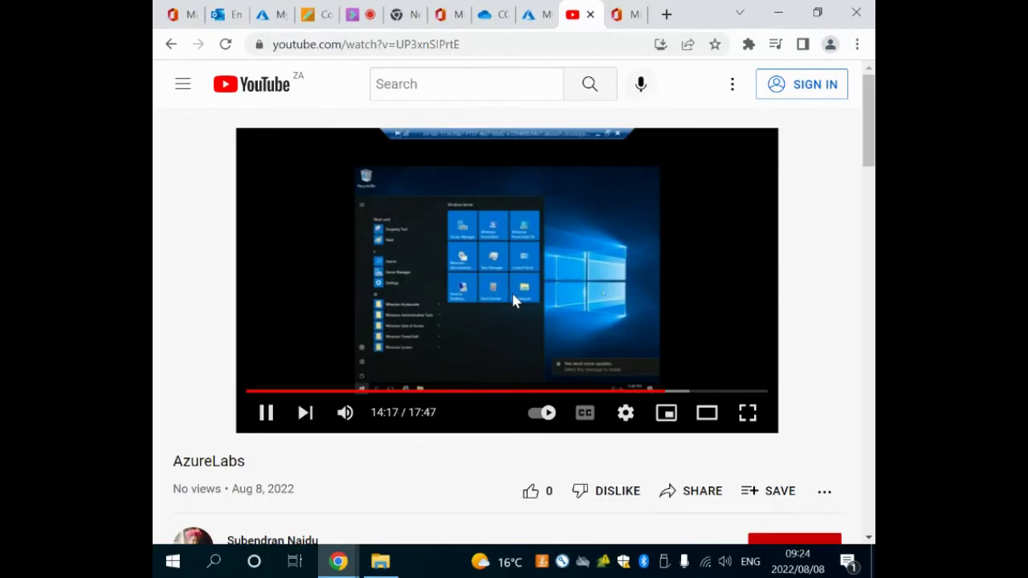
left_click(171, 44)
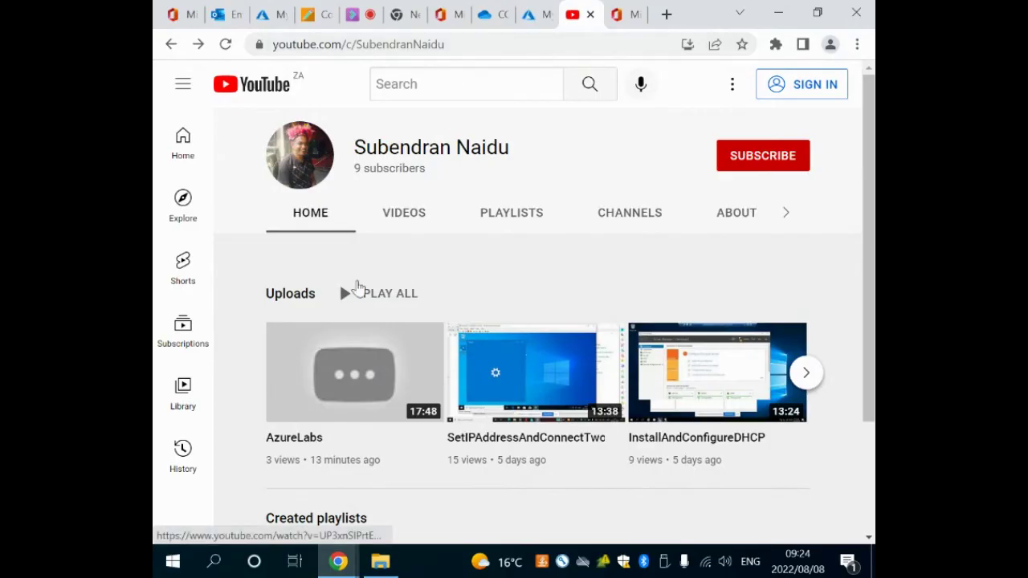
mouse_move(791, 406)
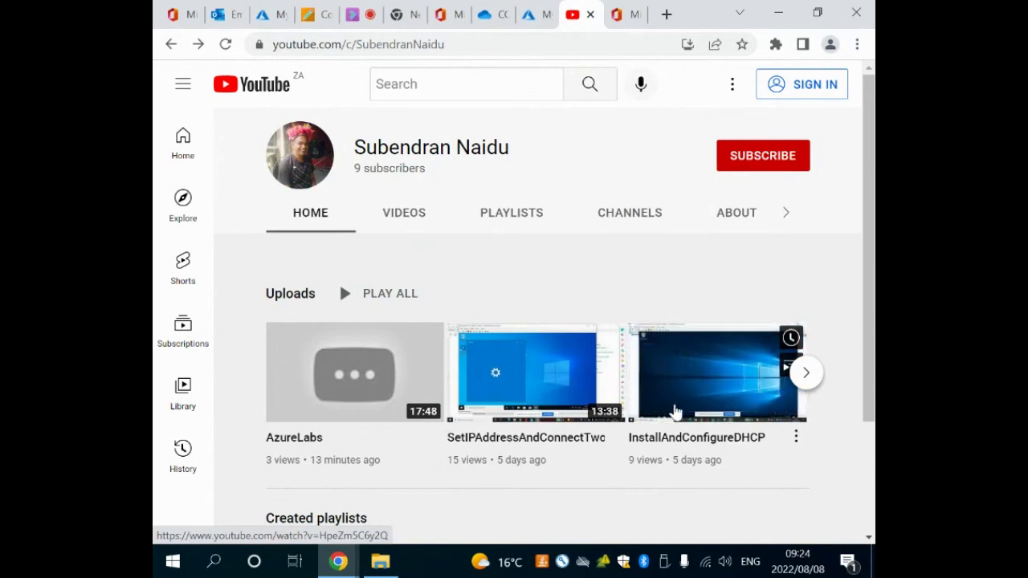
left_click(807, 373)
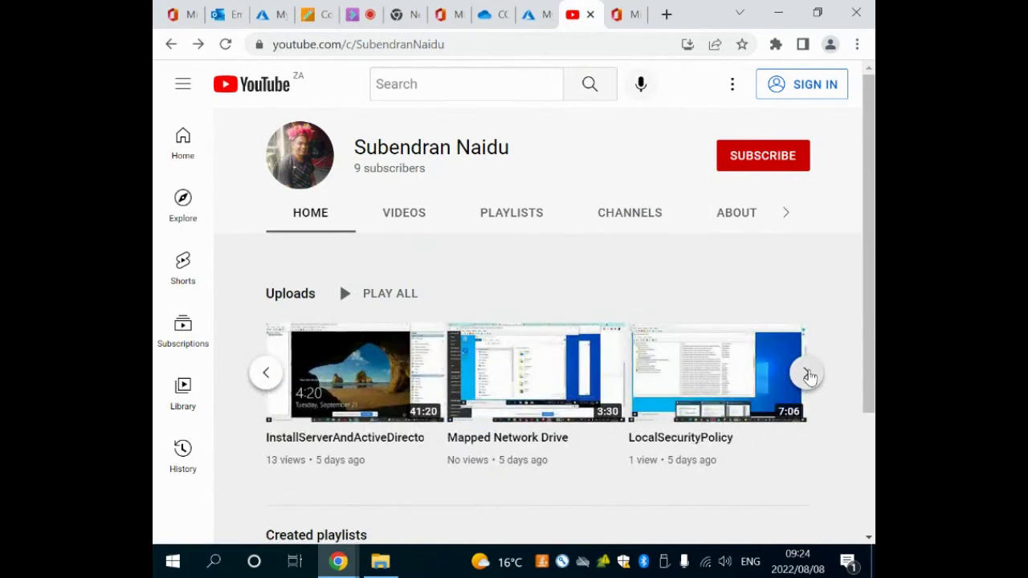
left_click(807, 374)
Open the InstallServerAndActiveDirectory video, skip to about 1:09, and pause playback
left_click(268, 373)
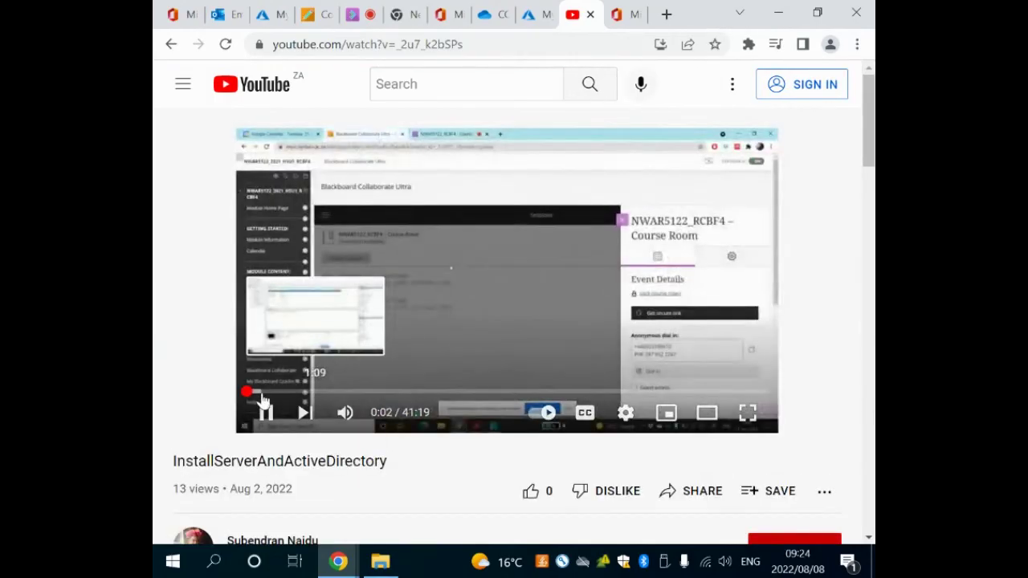
left_click(262, 392)
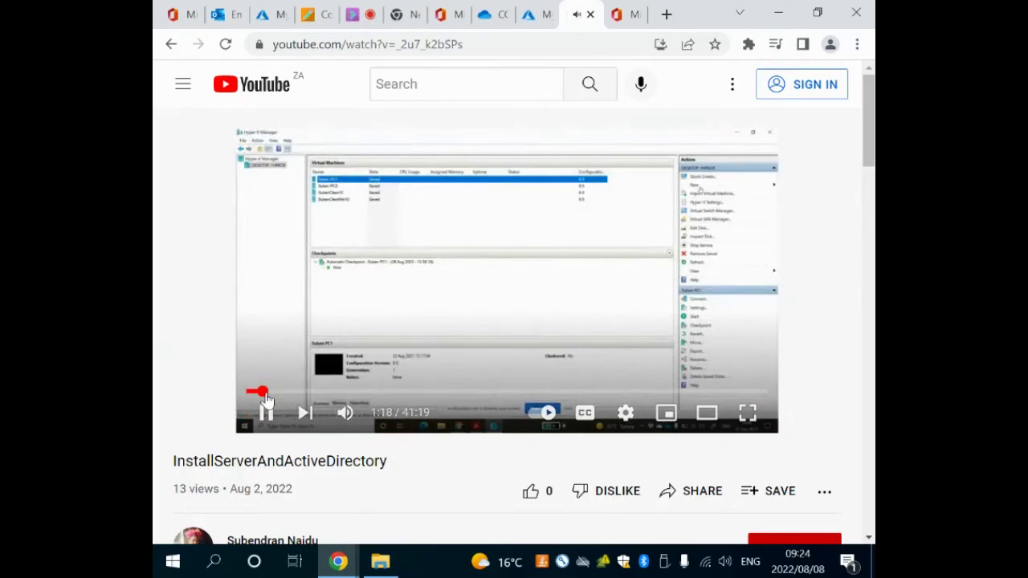
left_click(267, 413)
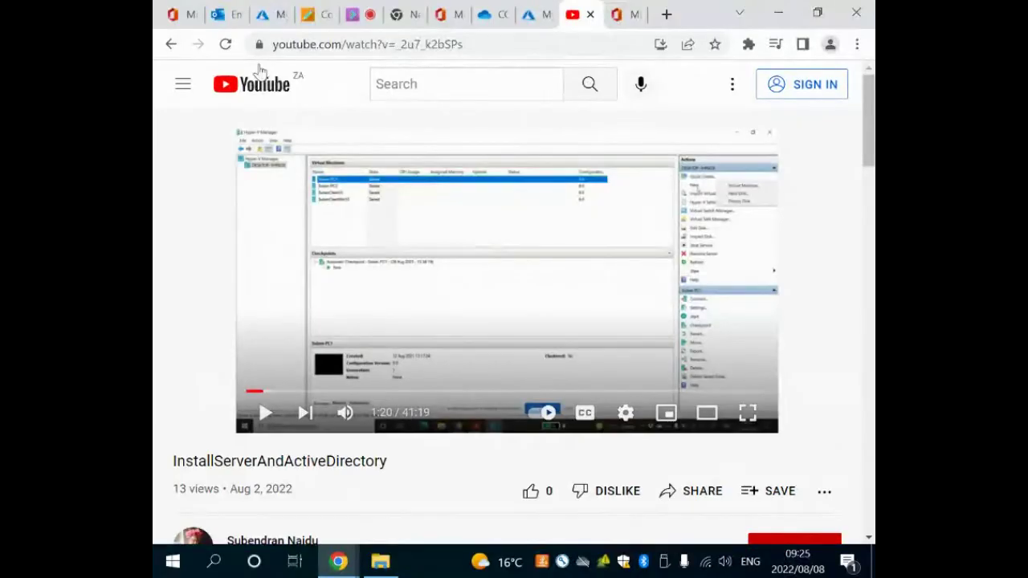
Return to Azure Lab Services and recheck the lab machine's startup status, glancing at the invitation email and the Blackboard course room meanwhile
left_click(278, 18)
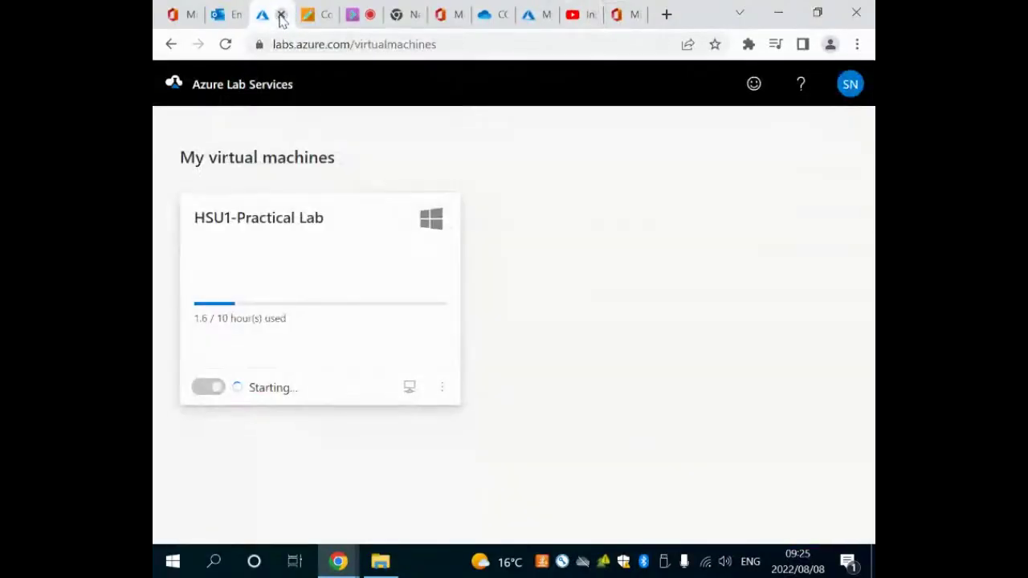
left_click(225, 46)
left_click(229, 18)
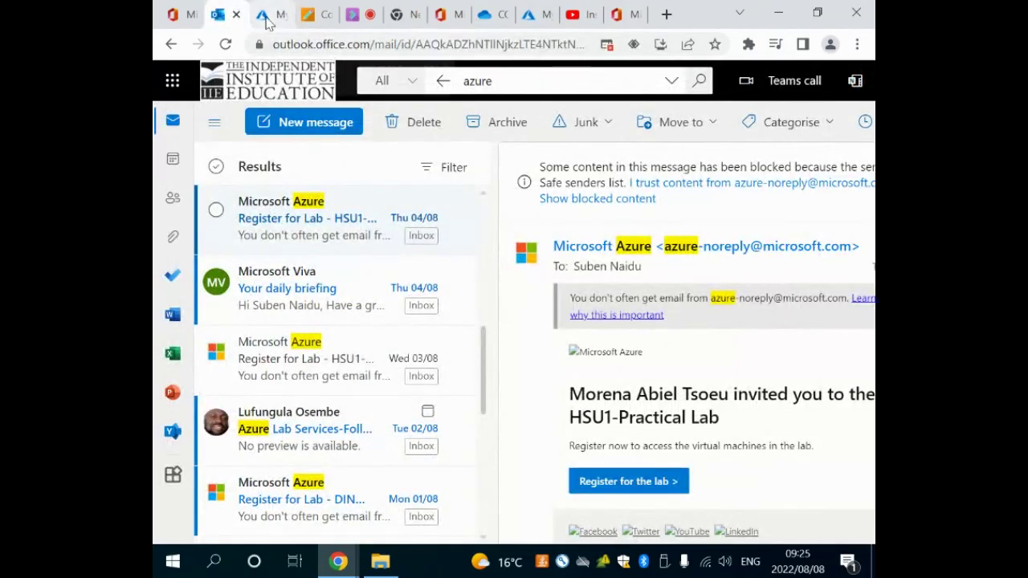
left_click(269, 20)
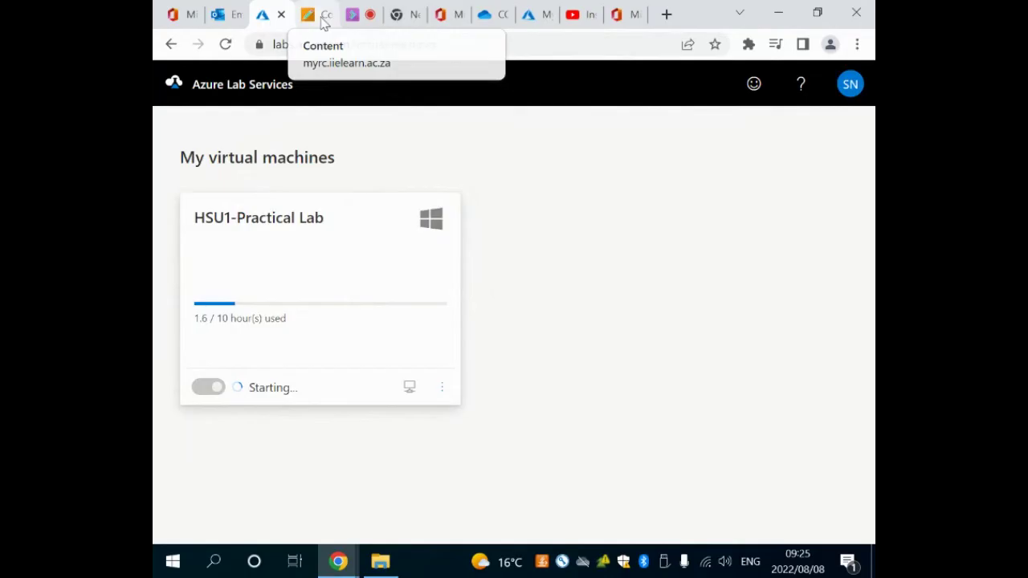
left_click(324, 19)
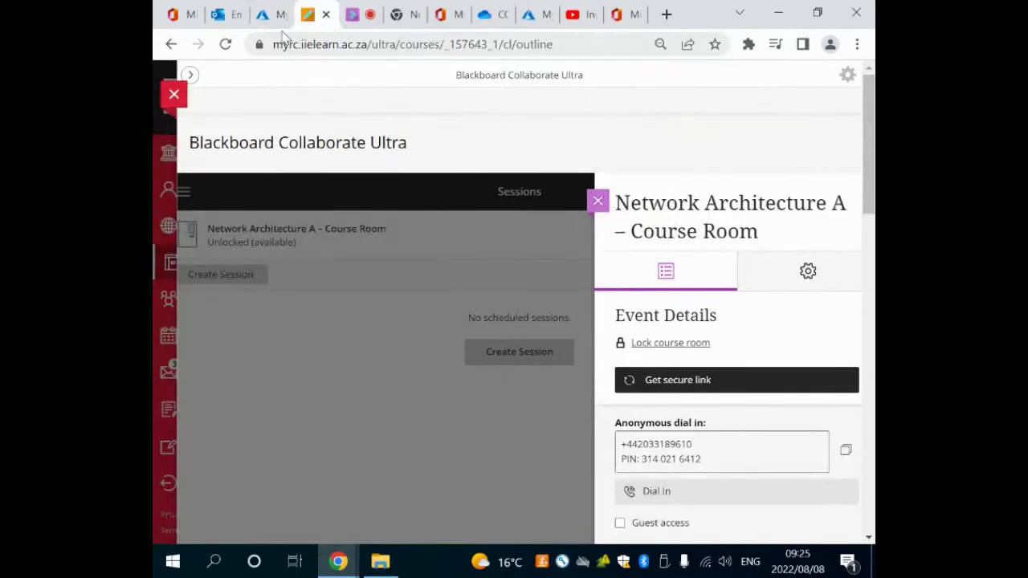
left_click(261, 21)
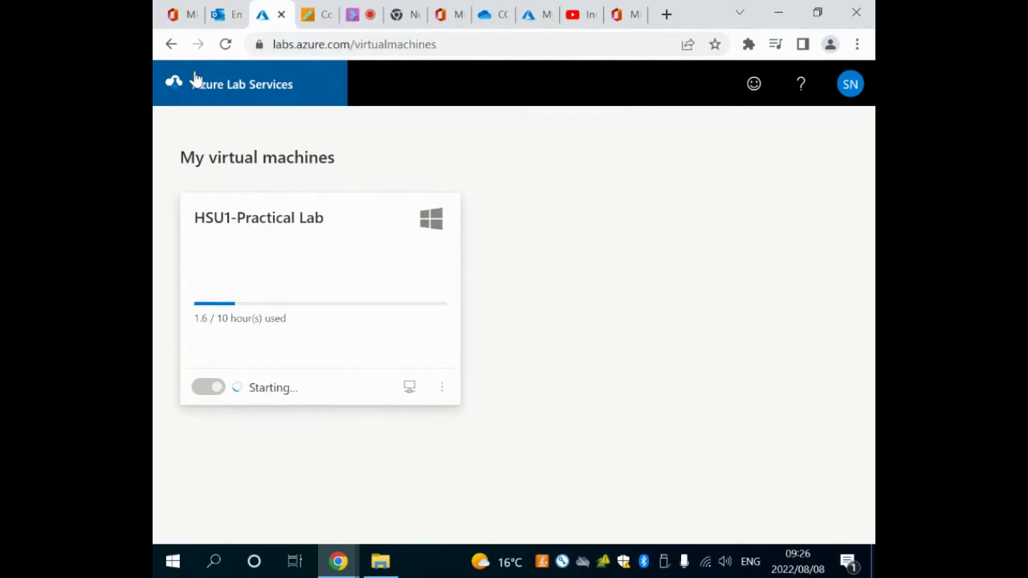
left_click(227, 45)
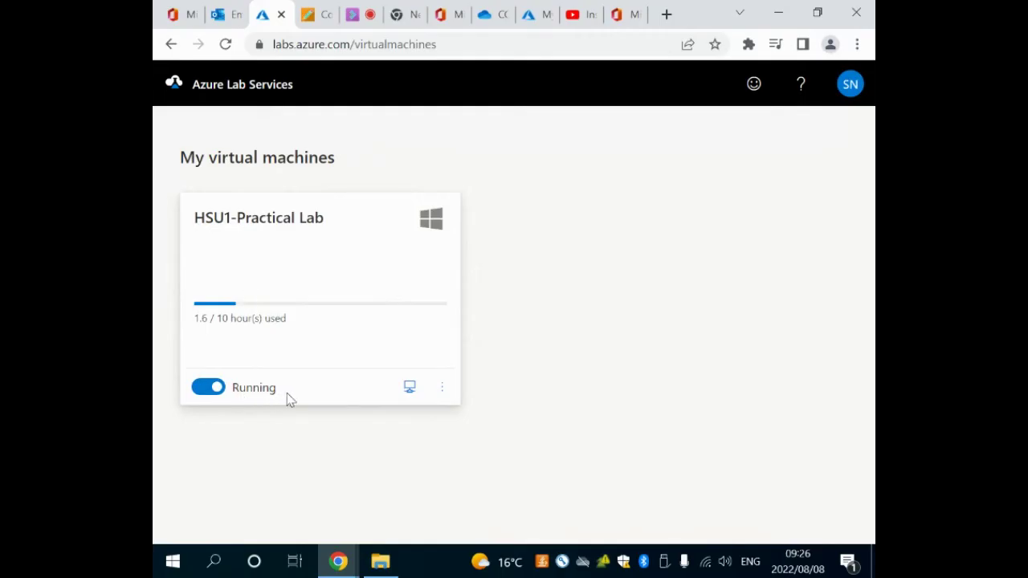
Download the HSU1-Practical Lab remote desktop file, open it, and agree to connect despite the unknown publisher
left_click(411, 391)
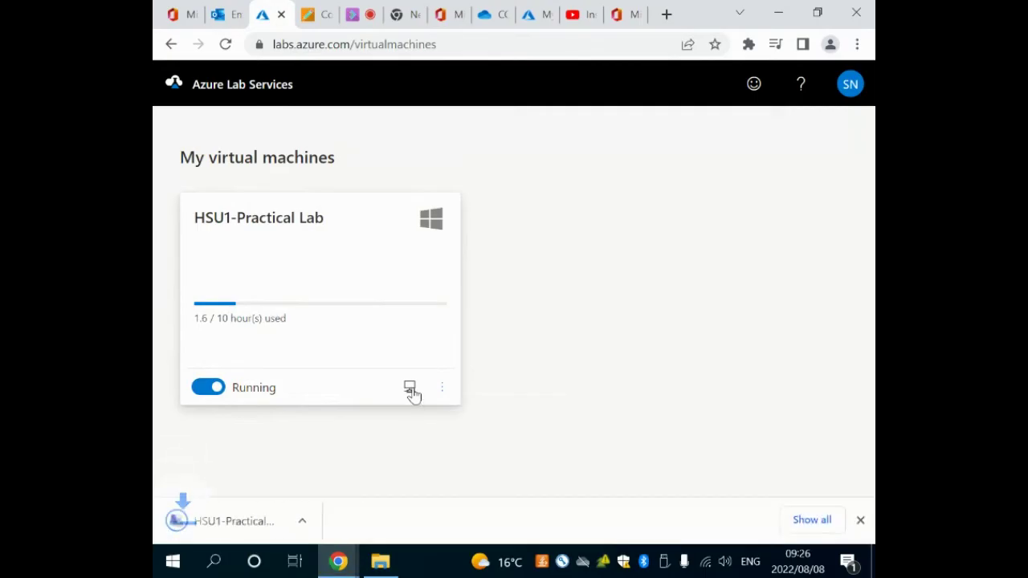
left_click(285, 527)
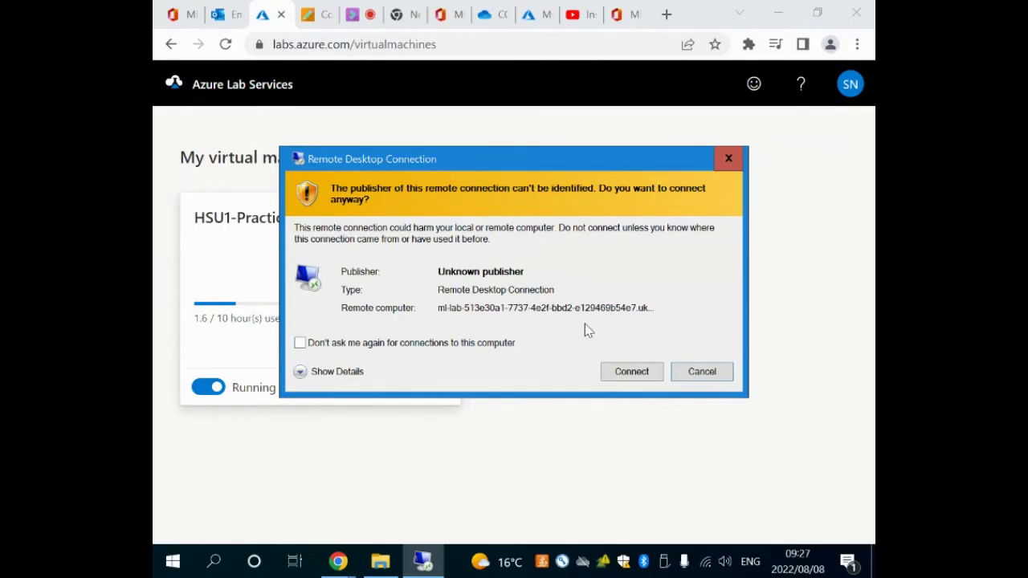
left_click(631, 372)
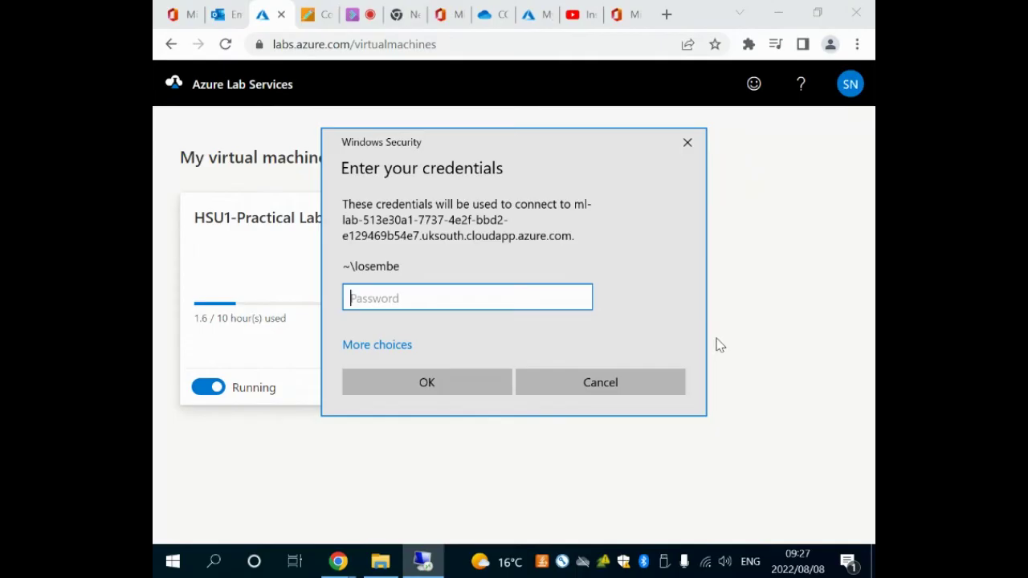
Enter the lab account password and accept the remote computer's certificate to sign in to the virtual machine
type("•••••••••••")
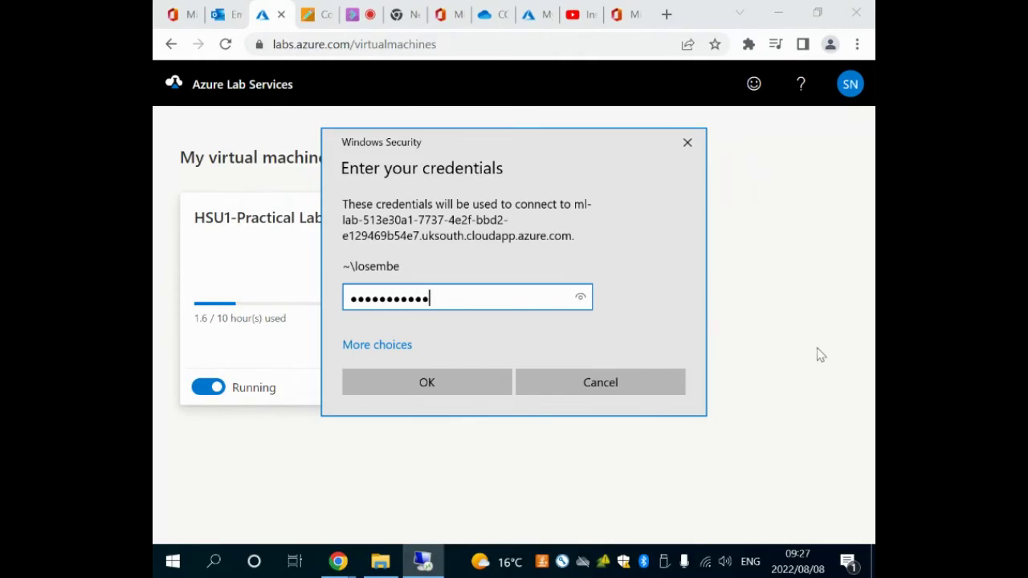
left_click(452, 385)
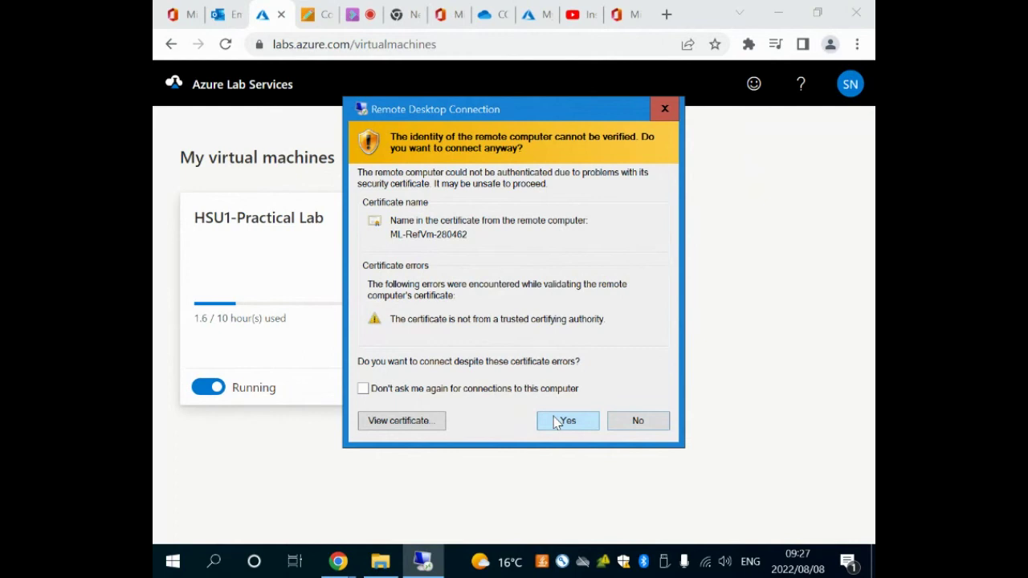
left_click(567, 421)
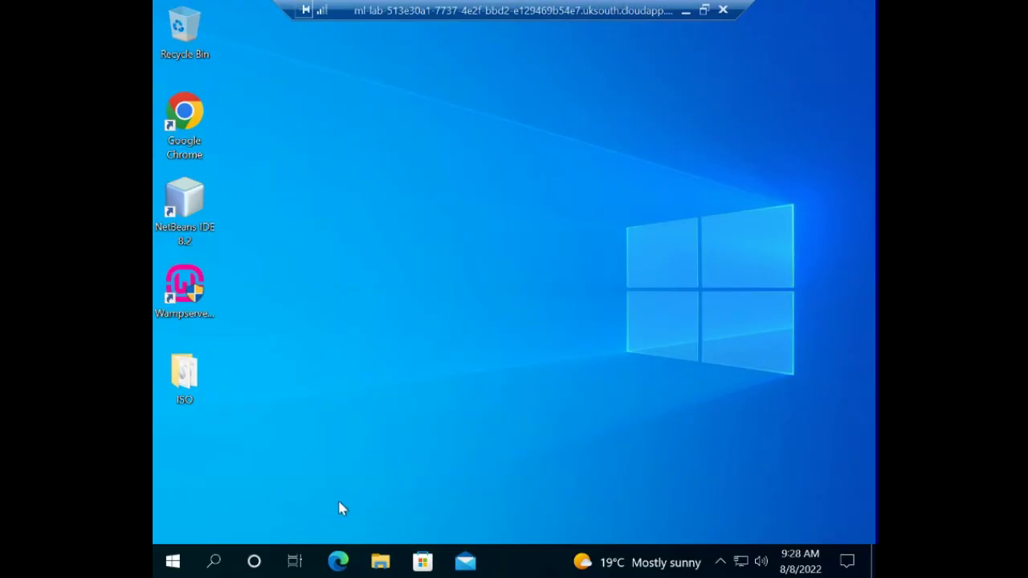
Search for "hyp" on the remote desktop and launch Hyper-V Manager
left_click(174, 559)
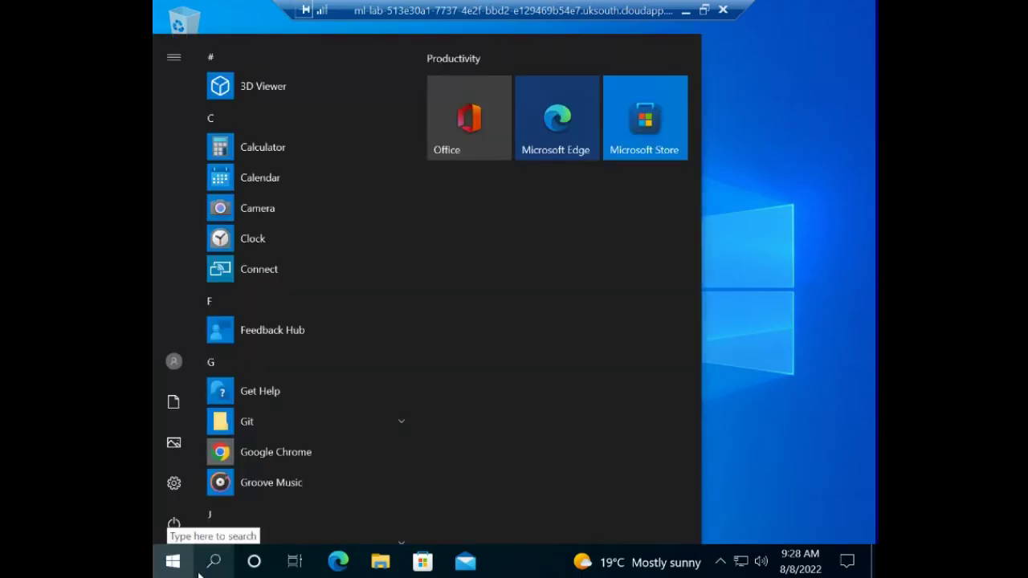
type("hyp")
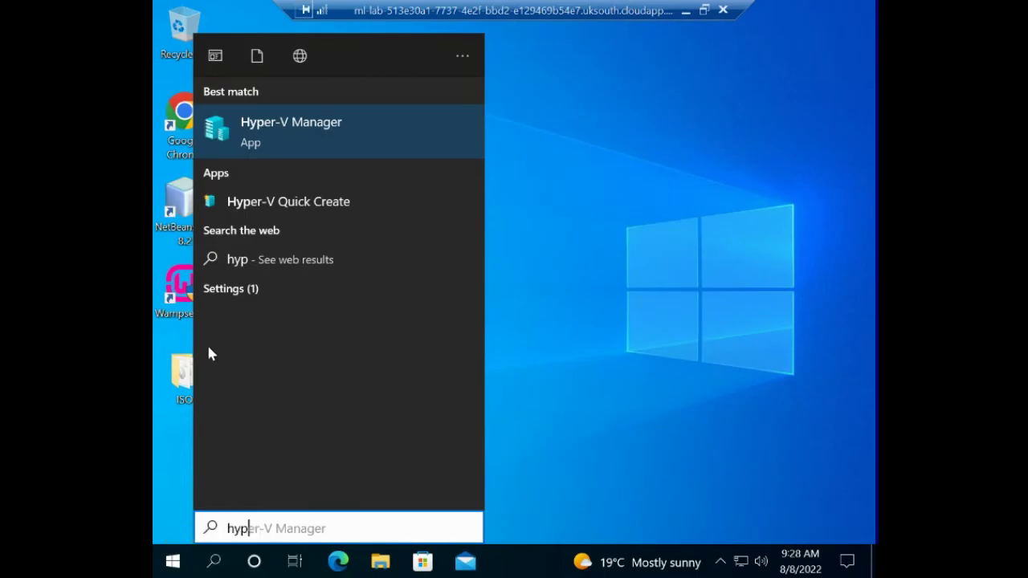
left_click(330, 129)
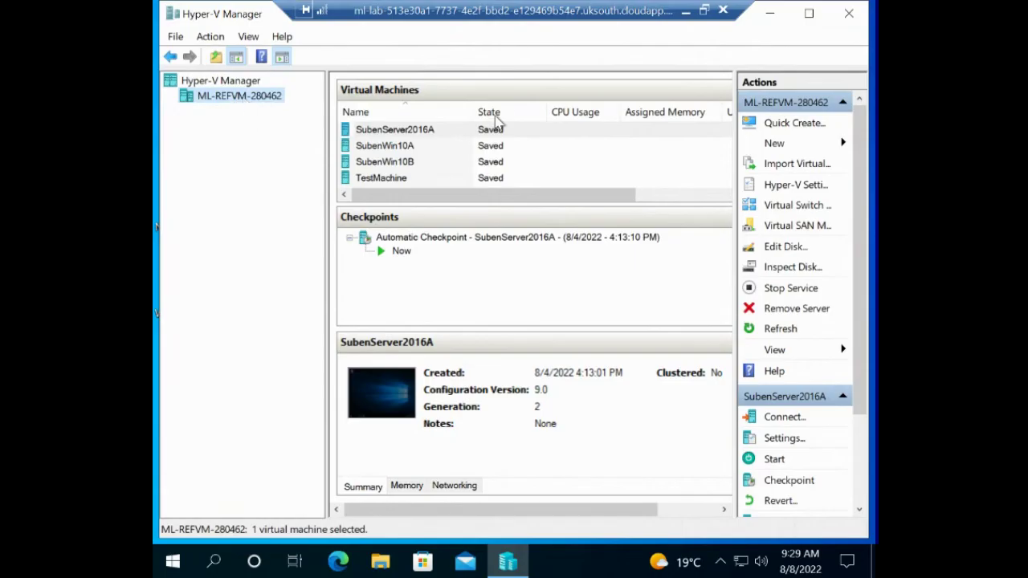
Review the summaries of the server and the two Windows 10 virtual machines in Hyper-V Manager
left_click(411, 160)
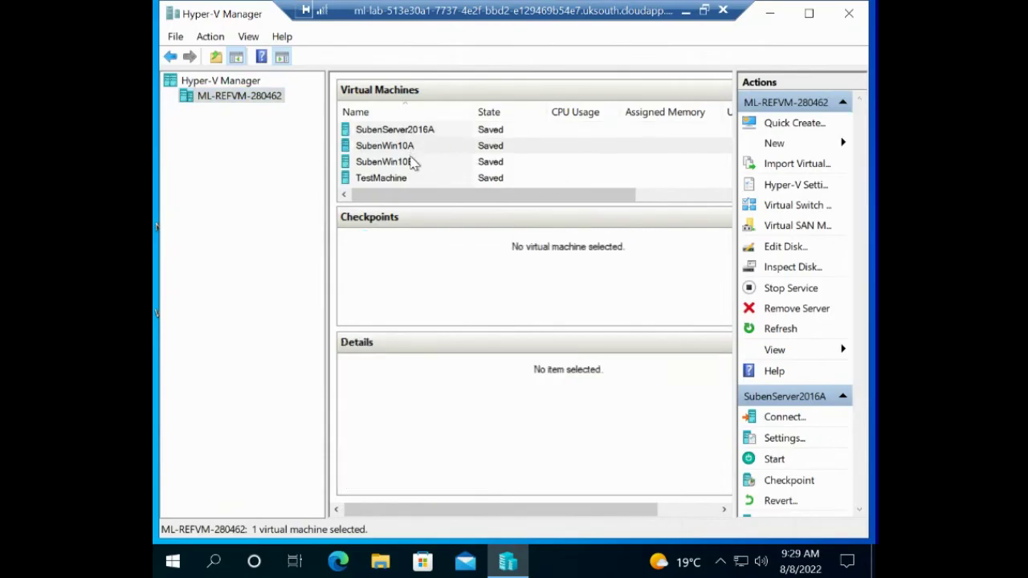
left_click(412, 146)
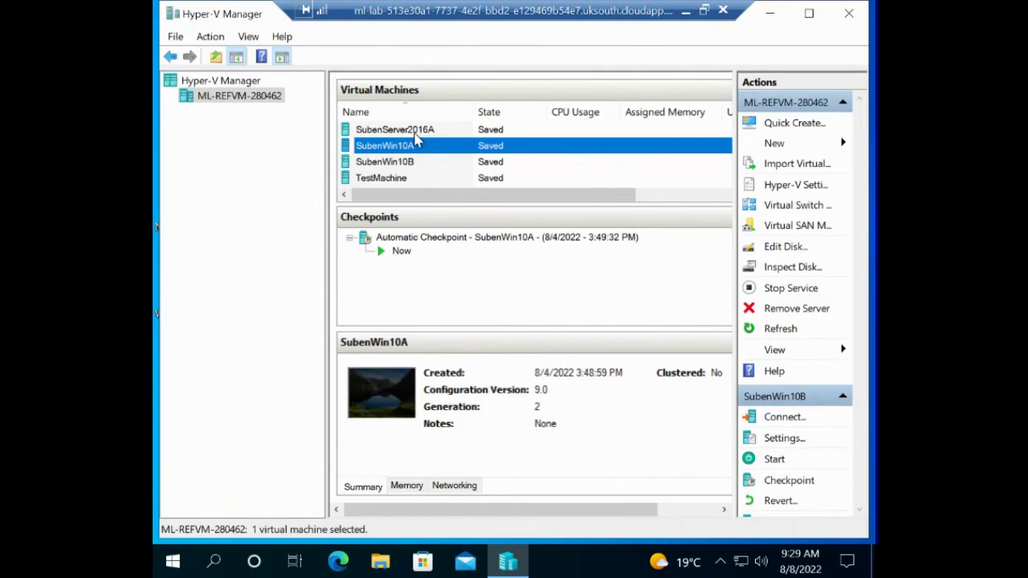
left_click(411, 131)
left_click(411, 145)
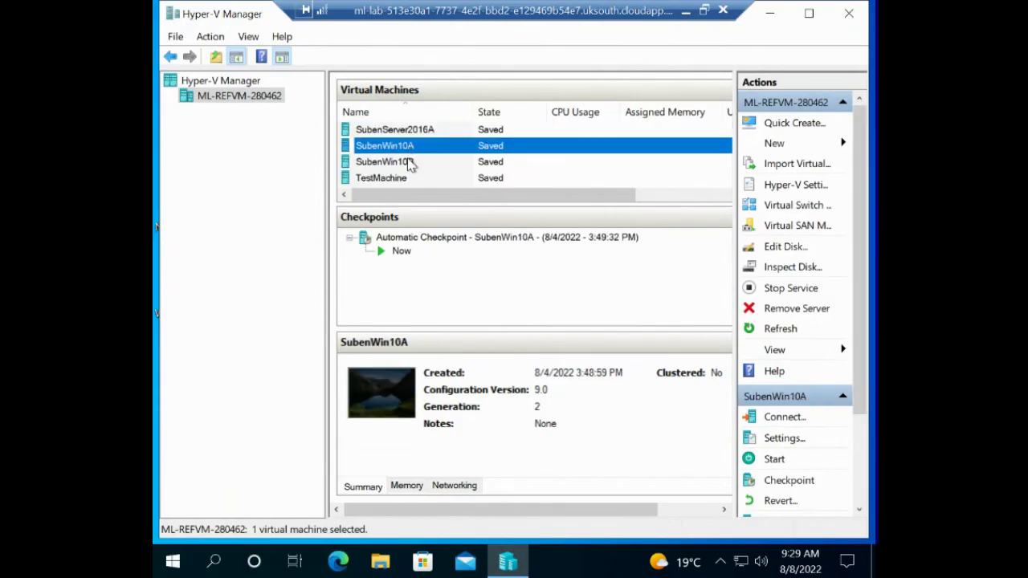
left_click(409, 163)
left_click(411, 131)
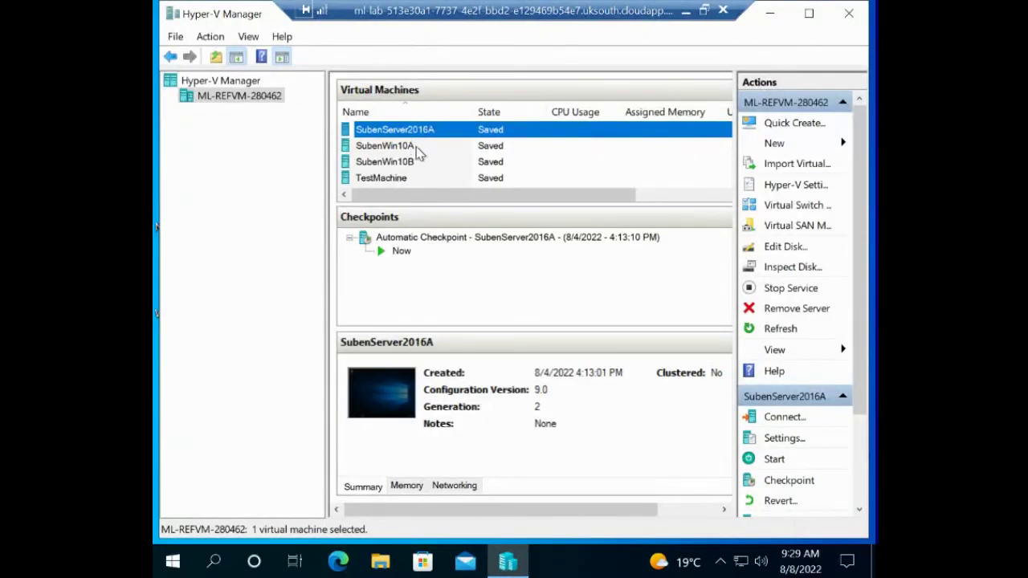
left_click(417, 152)
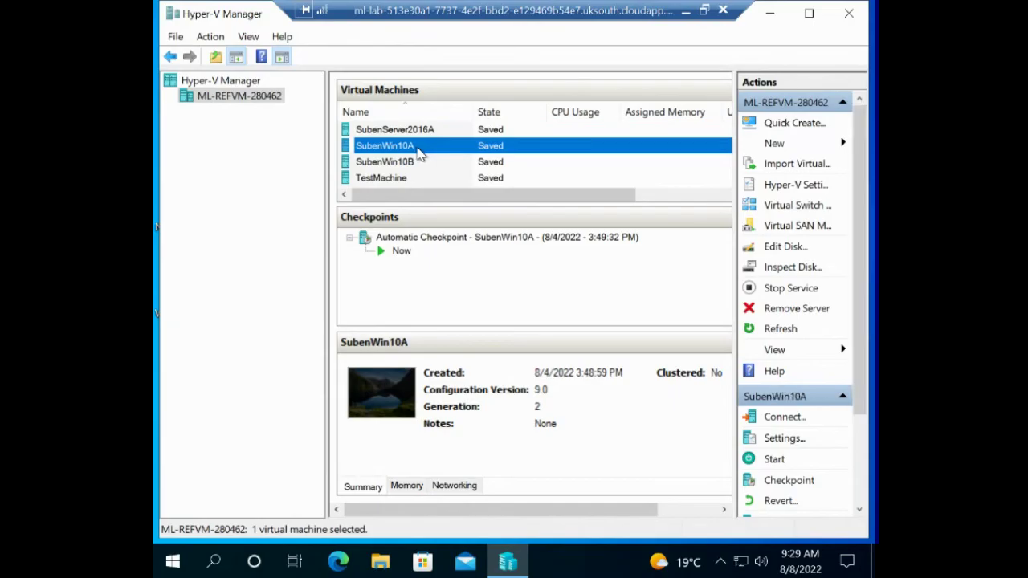
left_click(424, 165)
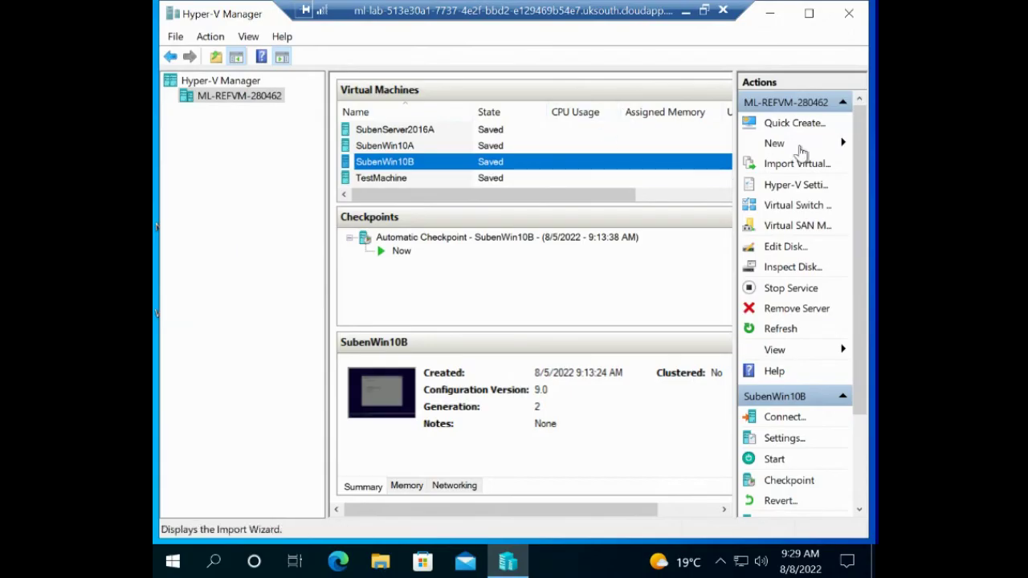
Begin creating a new virtual machine on the Hyper-V server, naming it with the owner's first name followed by Server2016B
left_click(800, 147)
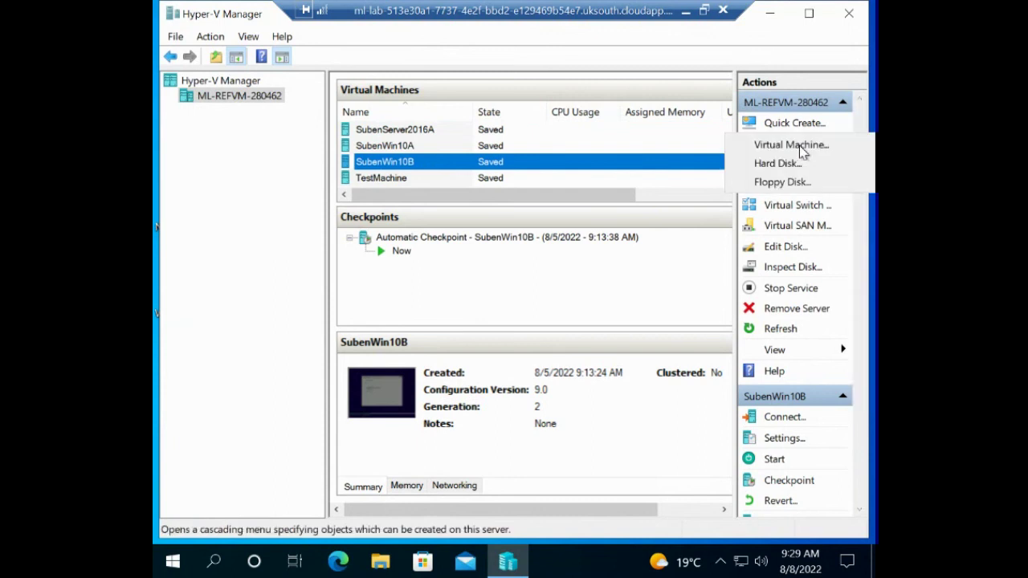
left_click(800, 145)
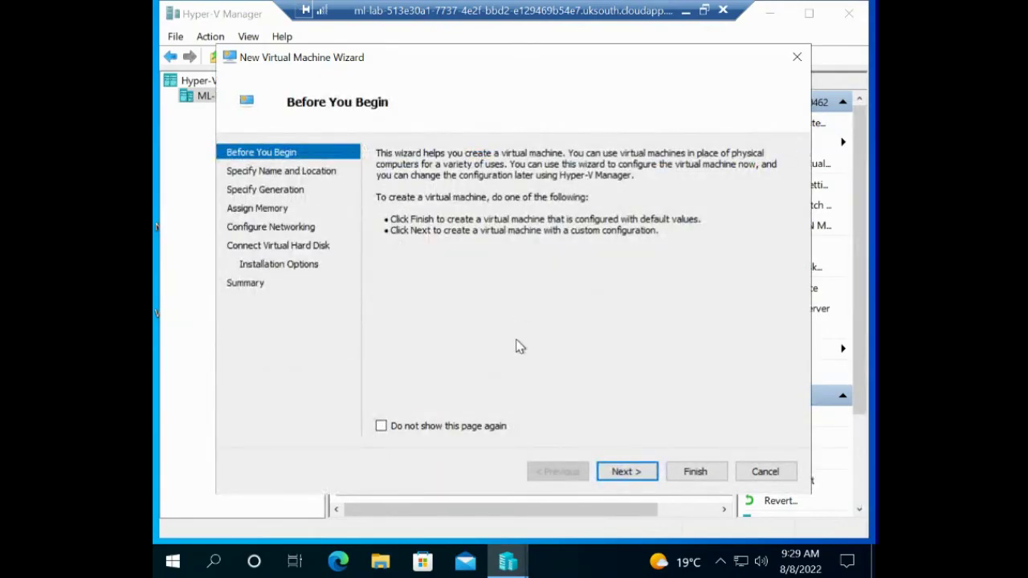
left_click(617, 472)
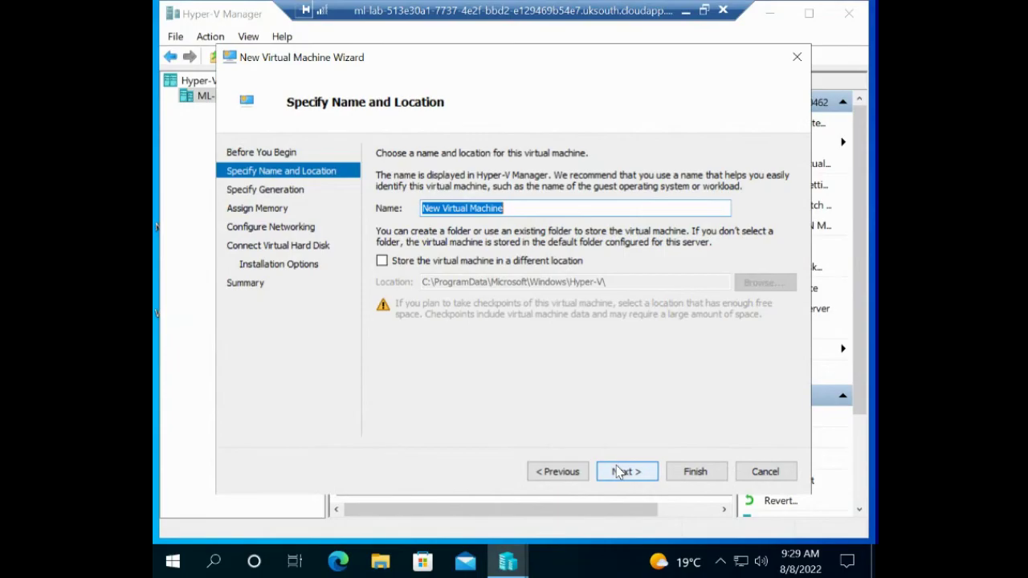
type("Suben")
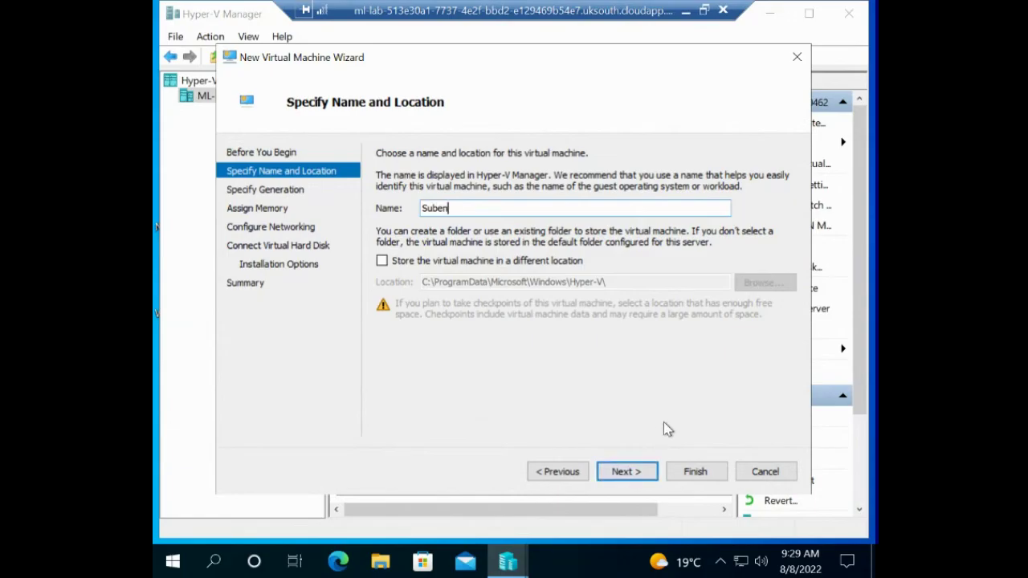
type("Server2016B")
left_click(627, 474)
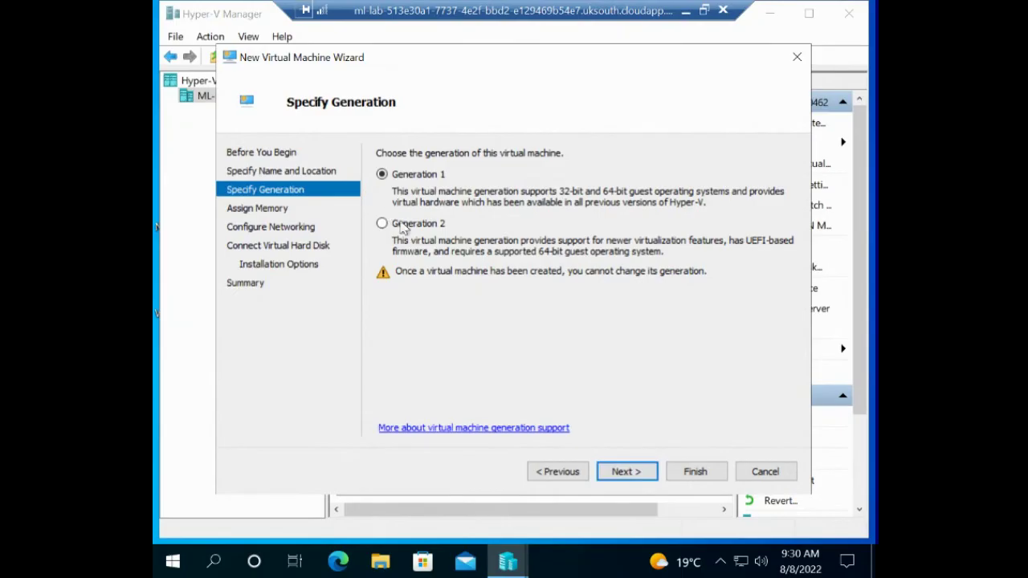
Make the new virtual machine Generation 2 and assign it 2000 MB of startup memory
left_click(423, 229)
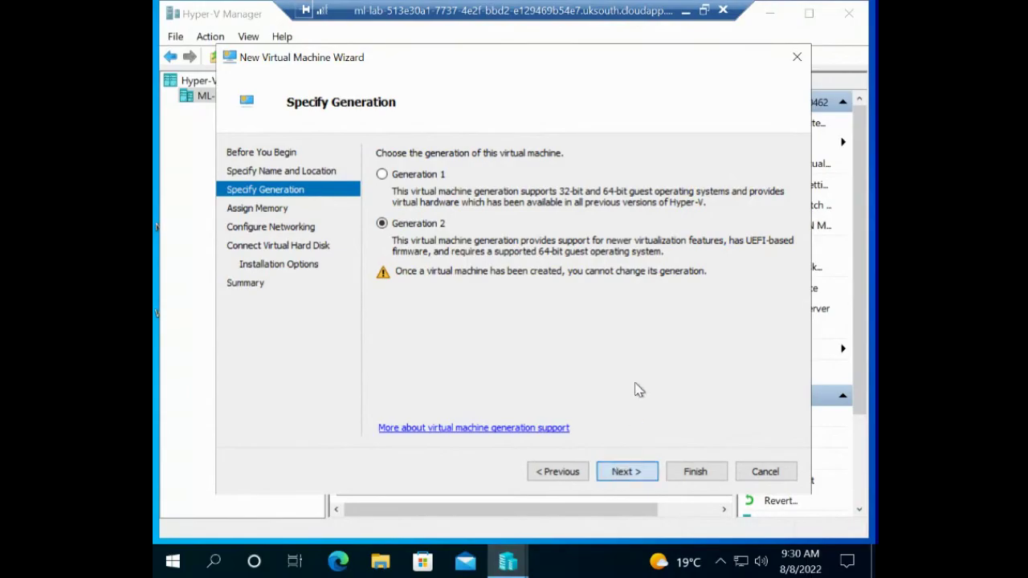
key("Return")
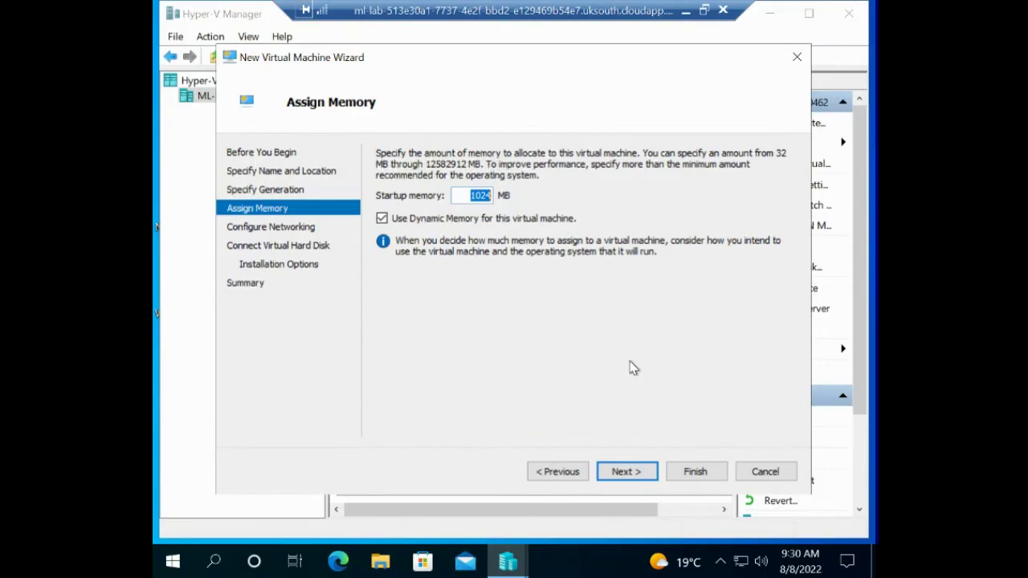
type("2")
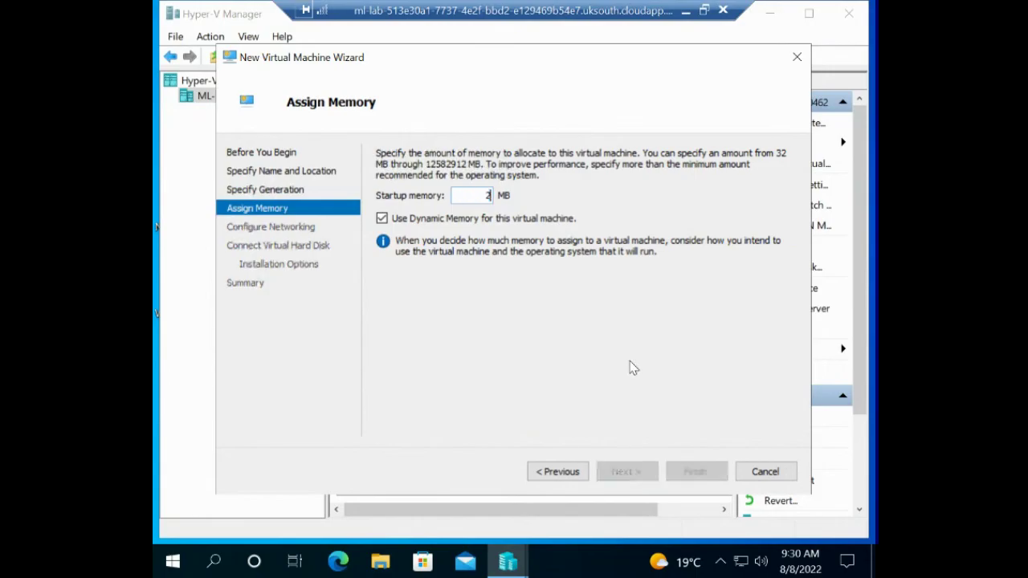
type("2000")
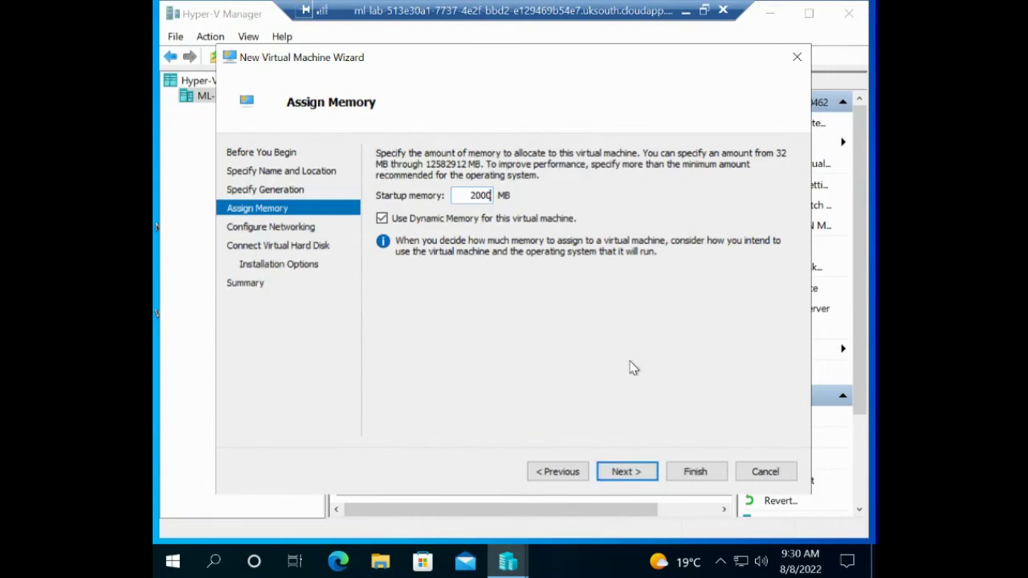
left_click(625, 475)
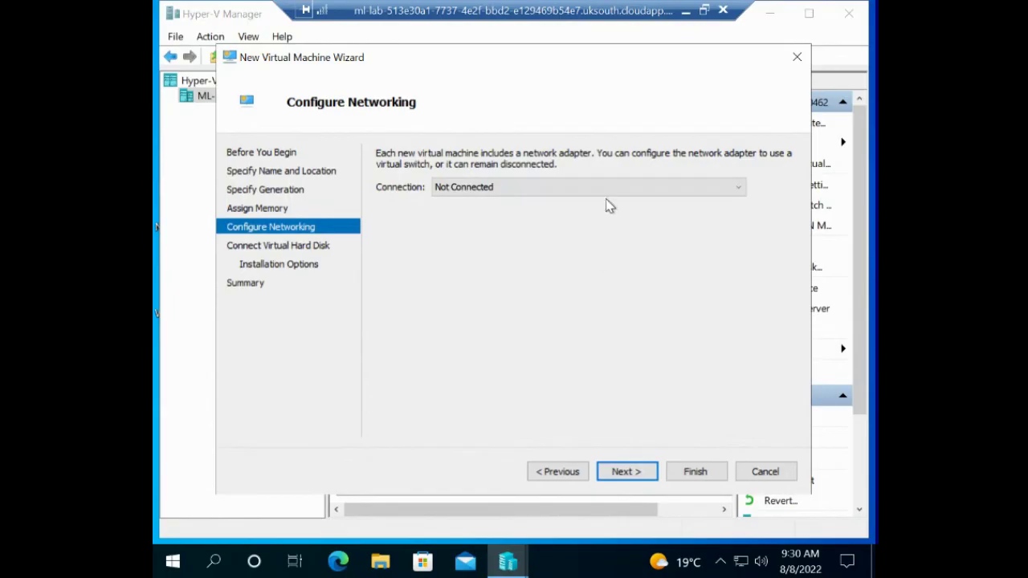
Connect the new virtual machine to Default Switch and accept the default settings for creating its virtual hard disk
left_click(615, 189)
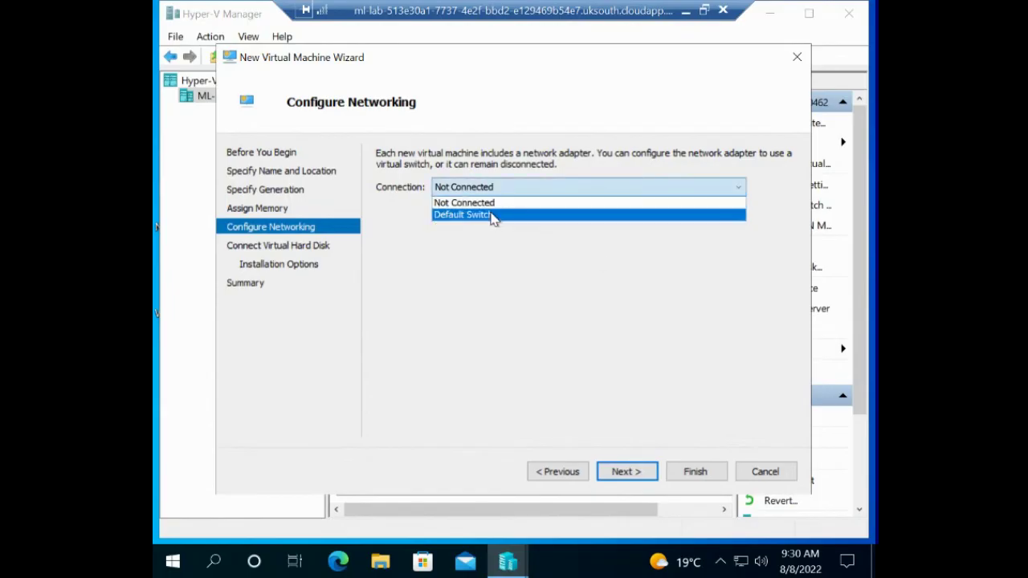
scroll(513, 191, "down", 1)
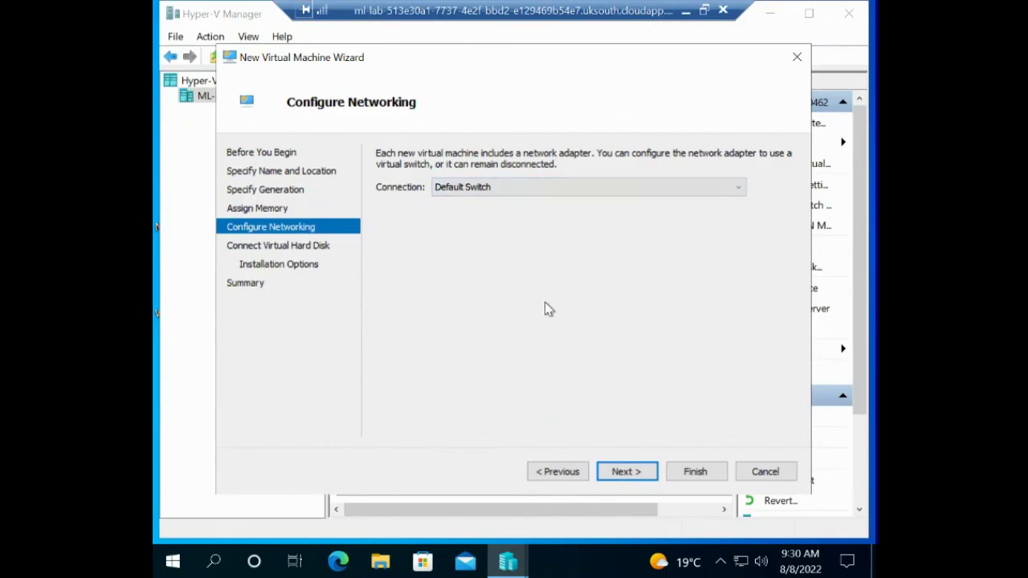
left_click(627, 473)
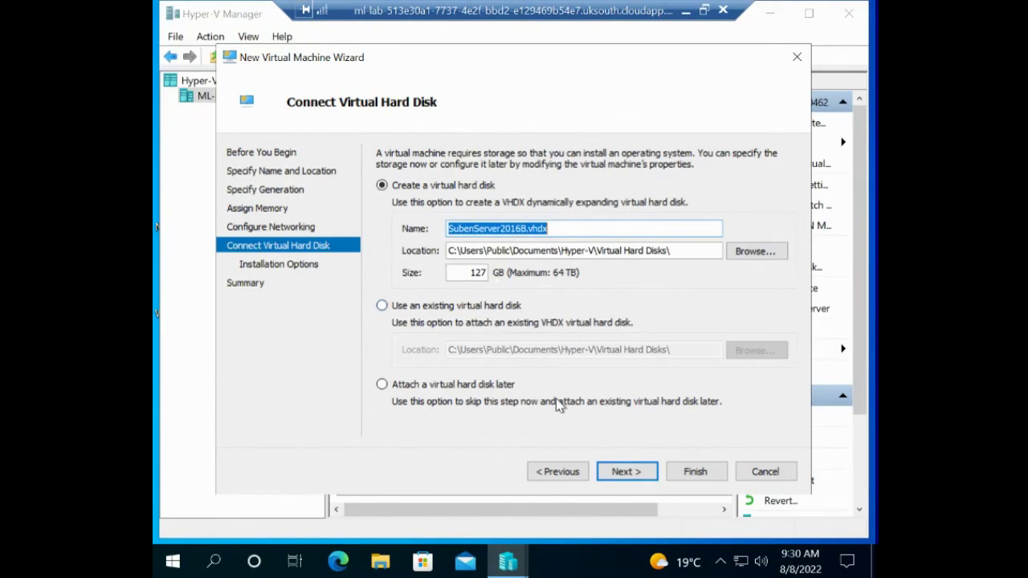
left_click(613, 478)
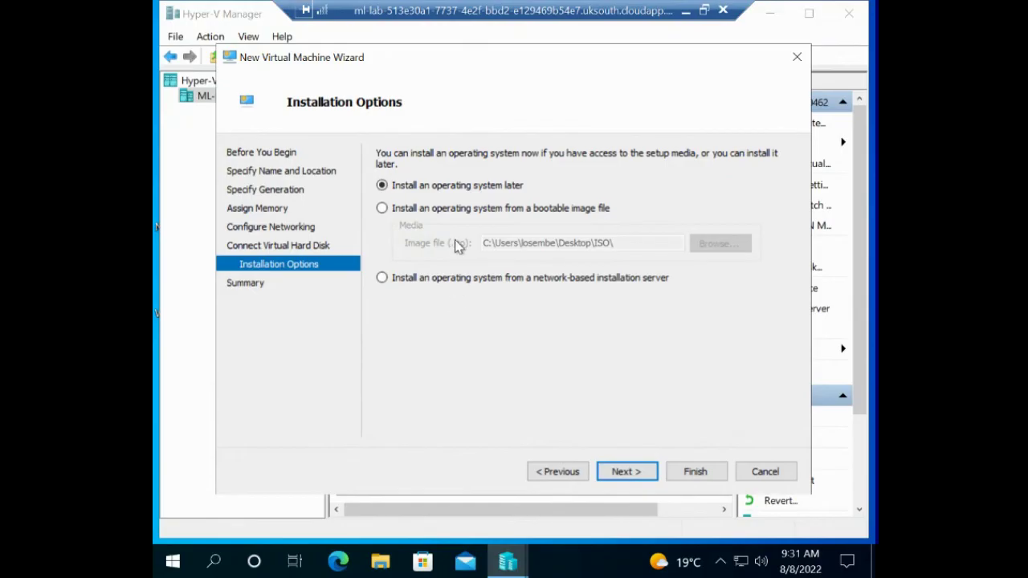
Set the operating system to install from the Server_2016 bootable image in the desktop ISO folder and finish creating the virtual machine
left_click(428, 210)
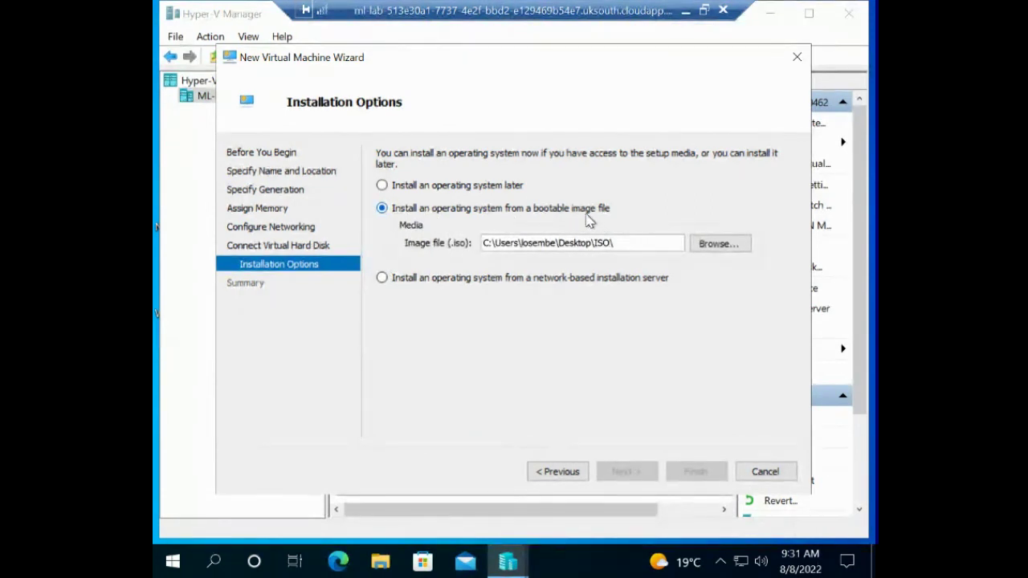
left_click(727, 250)
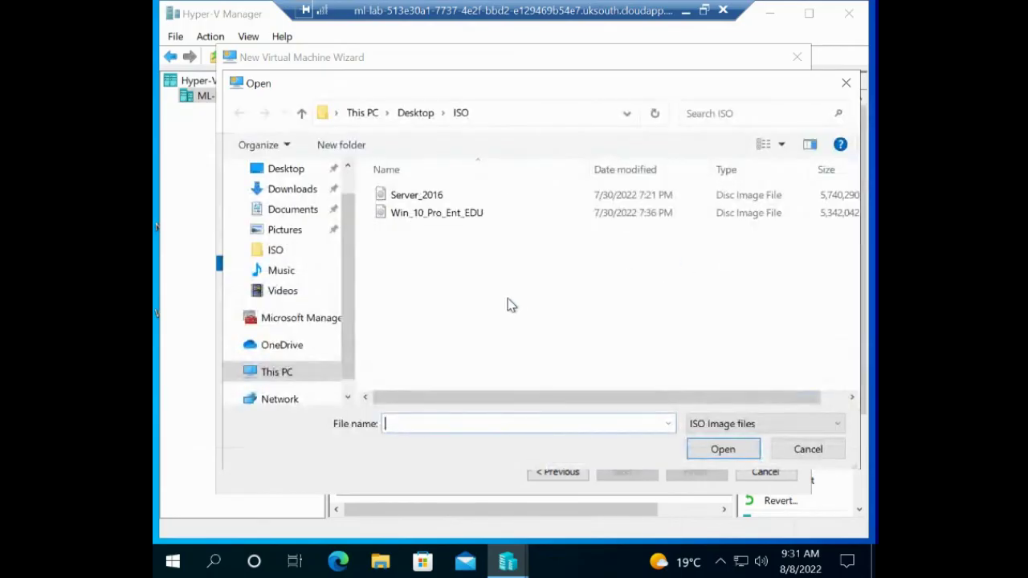
left_click(416, 116)
double_click(416, 199)
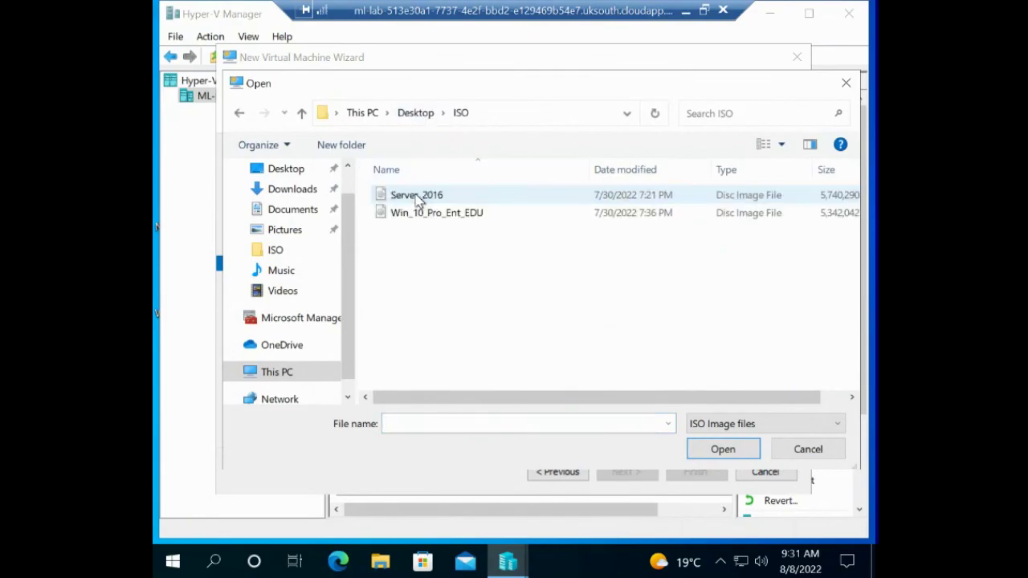
left_click(438, 213)
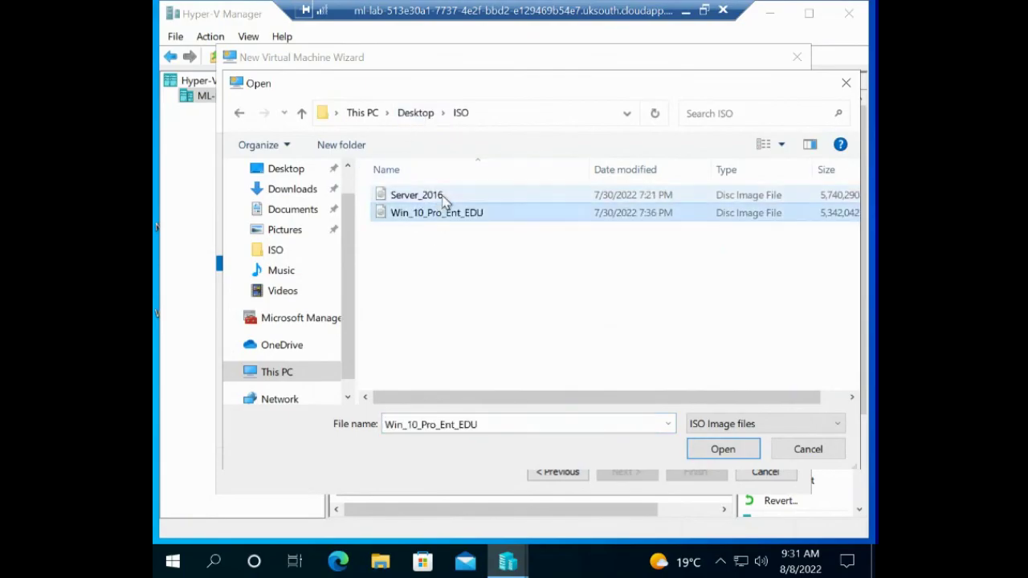
left_click(444, 198)
left_click(438, 214)
left_click(449, 199)
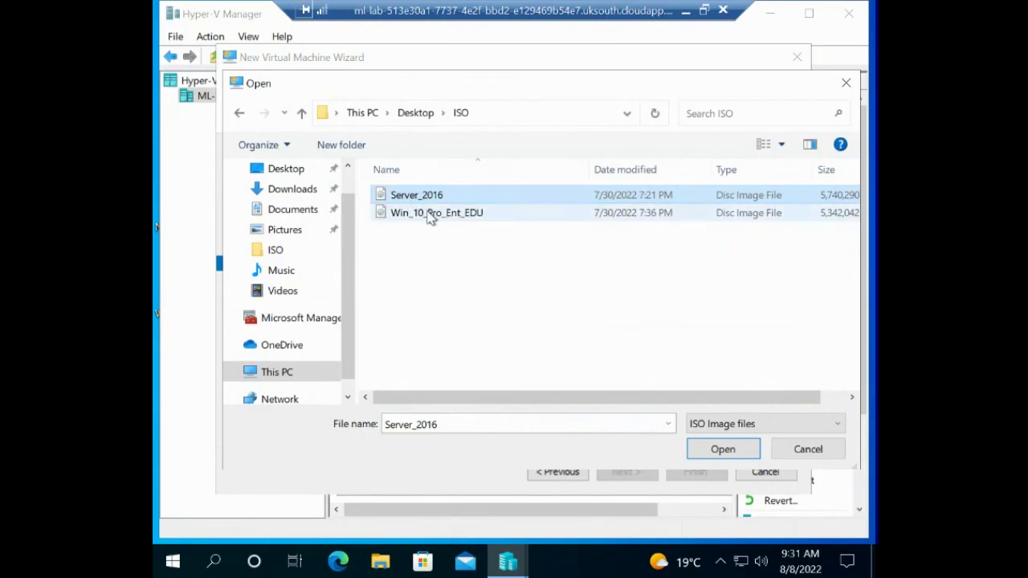
left_click(432, 218)
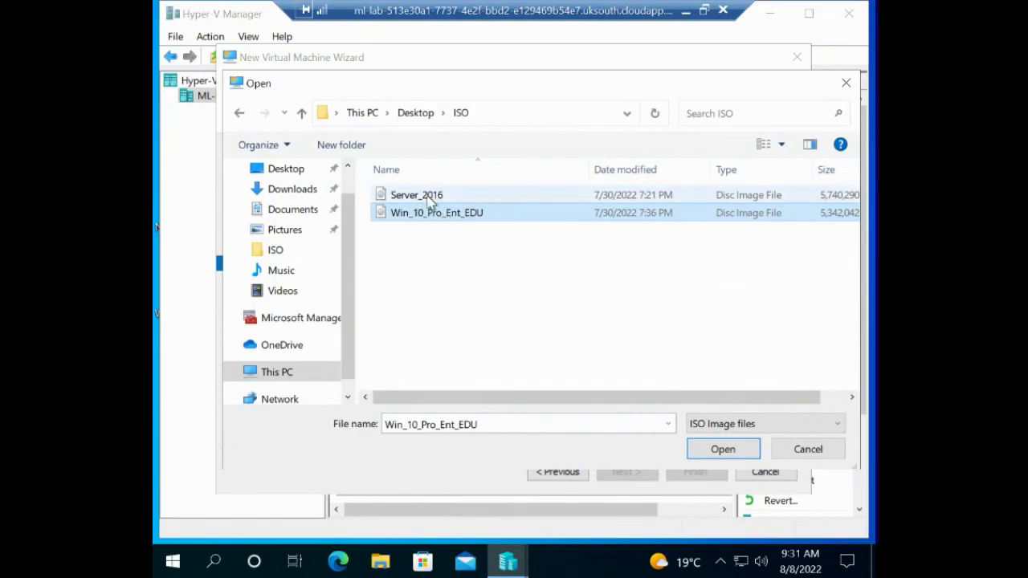
left_click(432, 204)
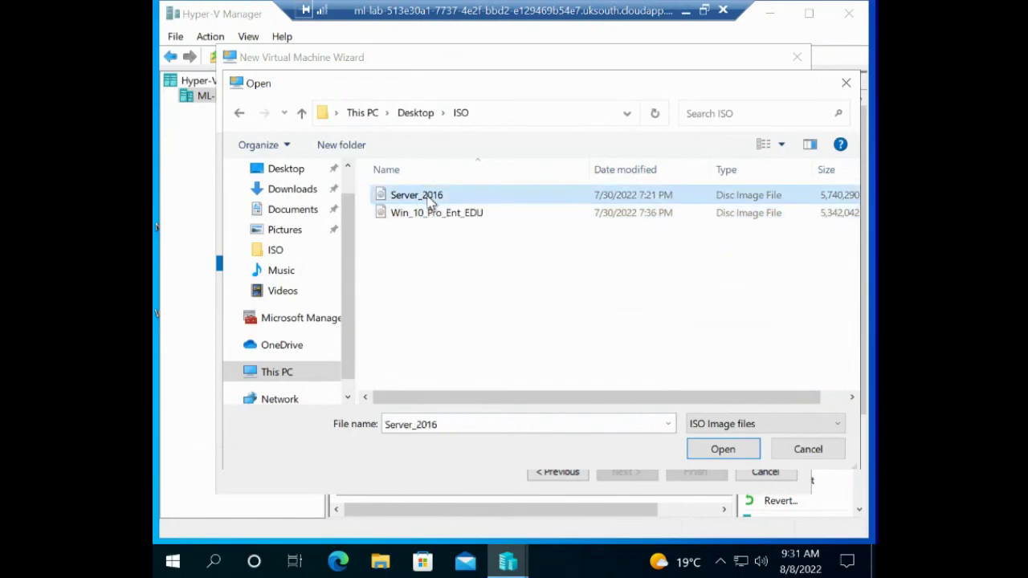
left_click(721, 450)
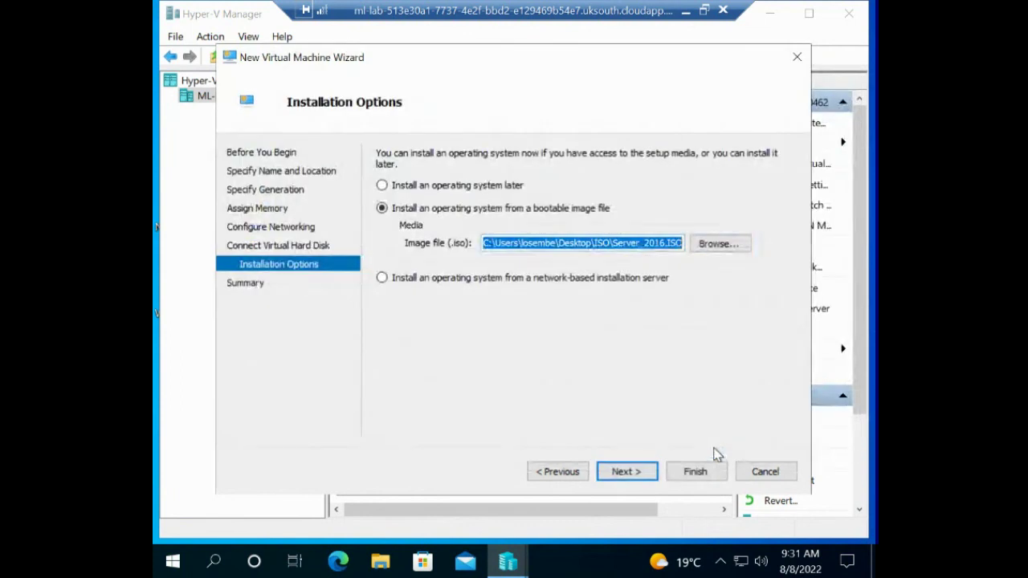
left_click(632, 474)
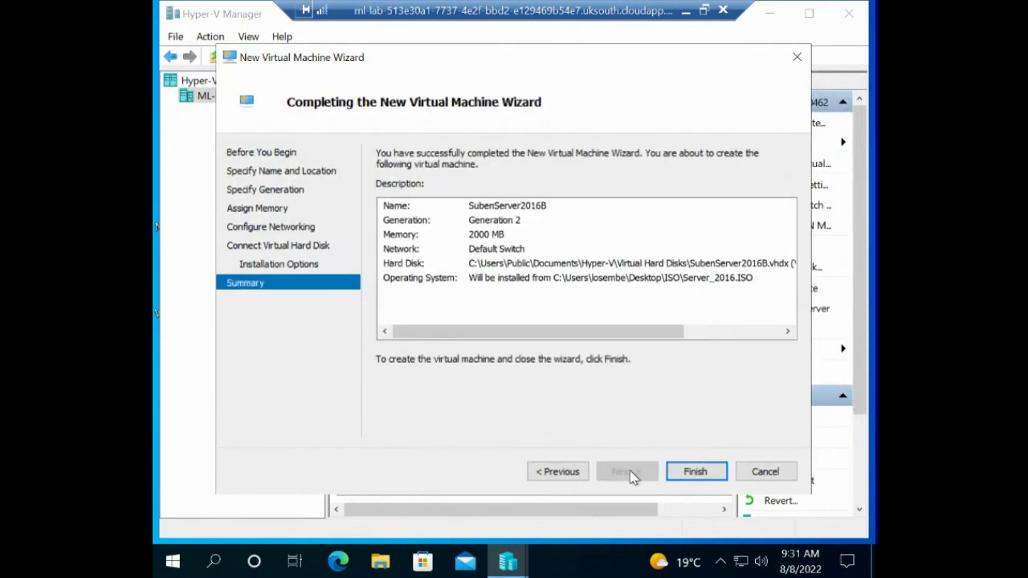
left_click(694, 471)
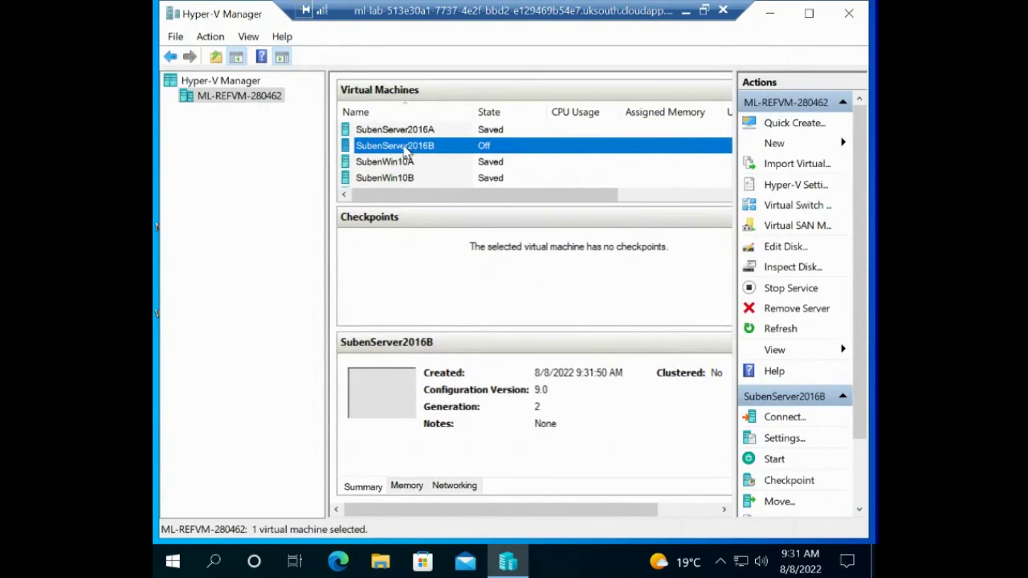
Connect to the newly created Server 2016 B virtual machine and start it
left_click(487, 161)
left_click(486, 148)
left_click(795, 421)
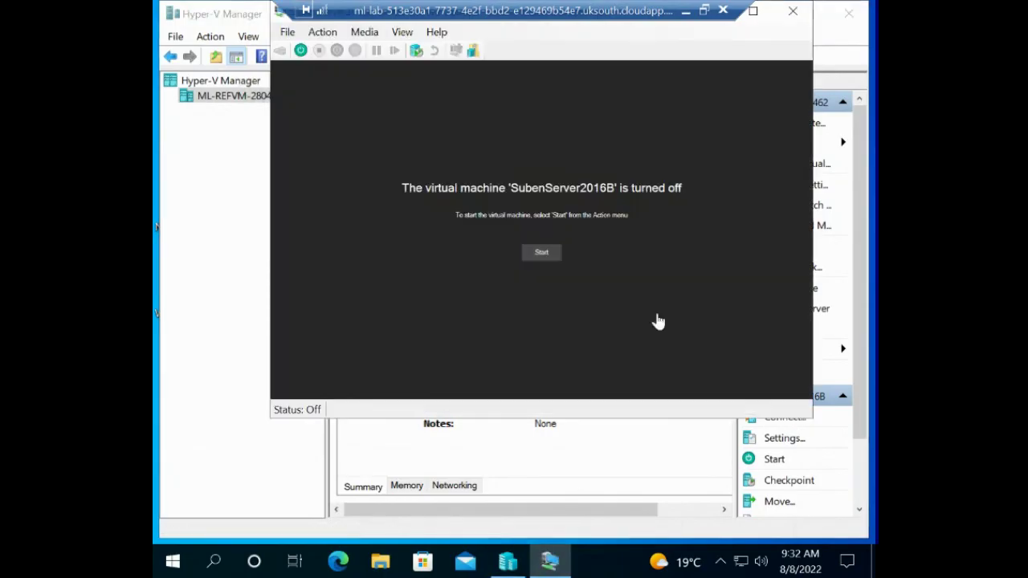
left_click(542, 254)
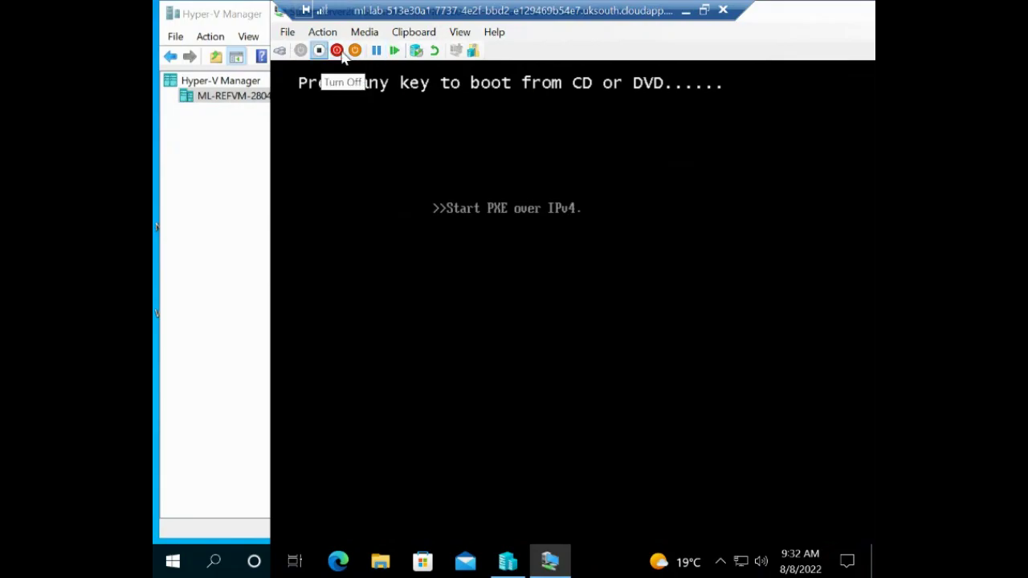
Reset the virtual machine and boot it from the installation DVD into Windows Server 2016 setup
left_click(395, 51)
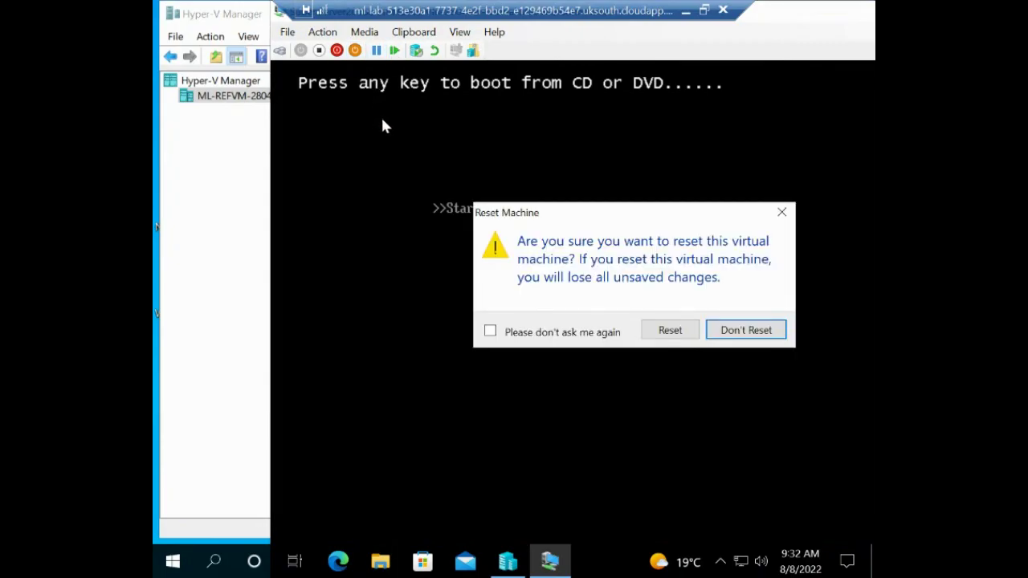
left_click(667, 331)
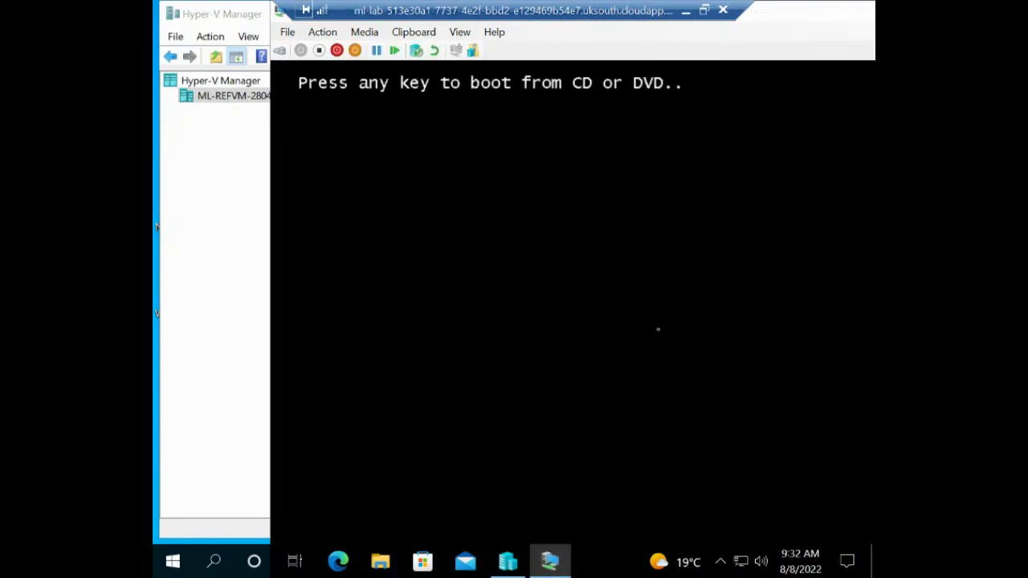
key("Return")
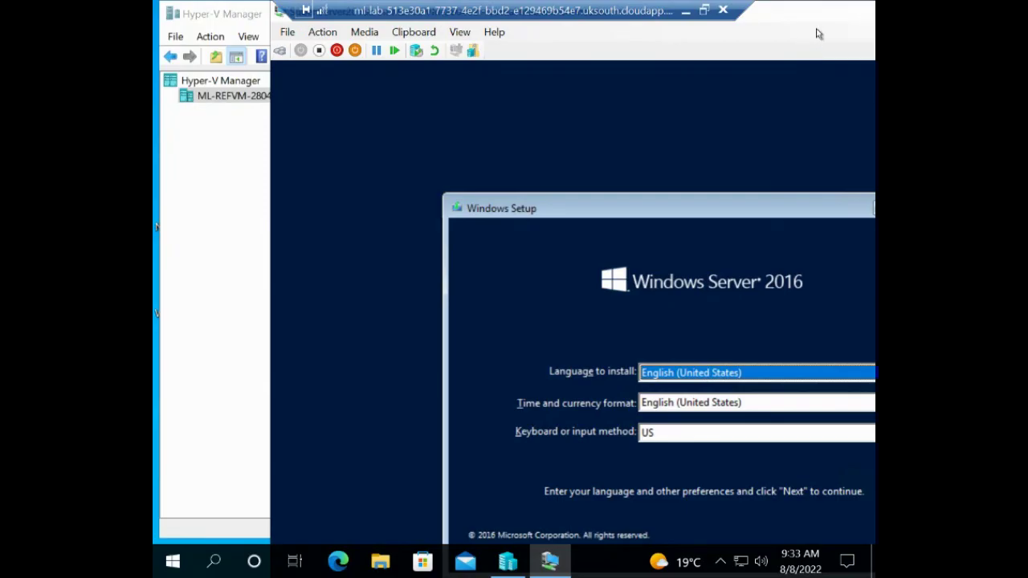
Save the state of the Server 2016 B virtual machine, and close its connection window and Hyper-V Manager
left_click_drag(831, 24, 707, 42)
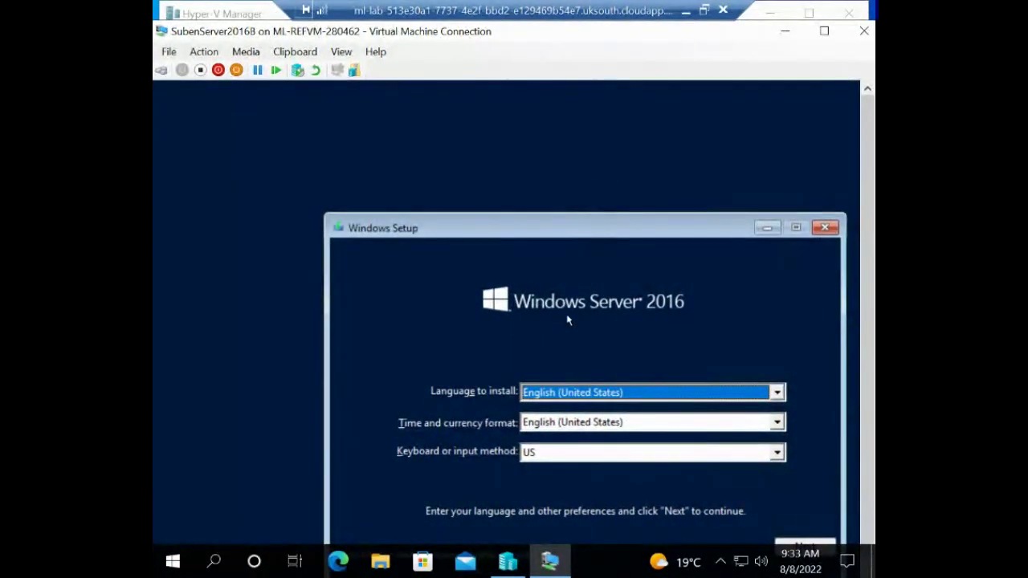
left_click(236, 71)
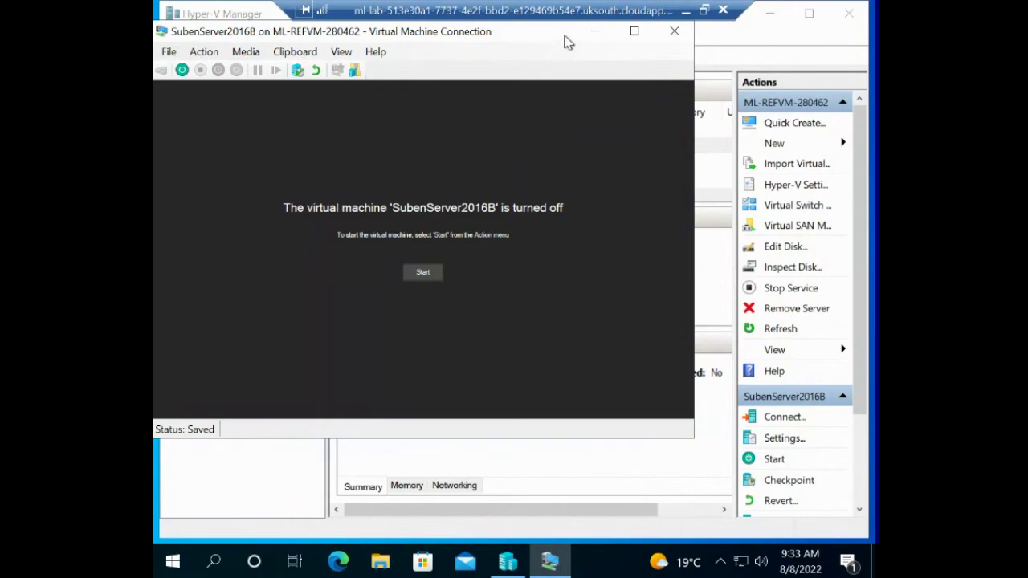
left_click_drag(562, 32, 569, 45)
left_click(681, 45)
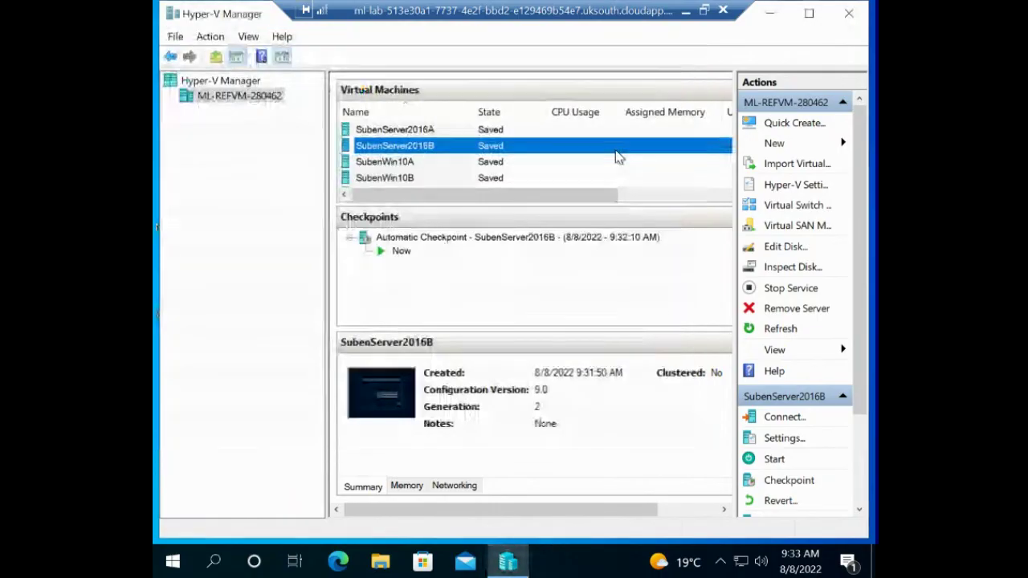
left_click(843, 15)
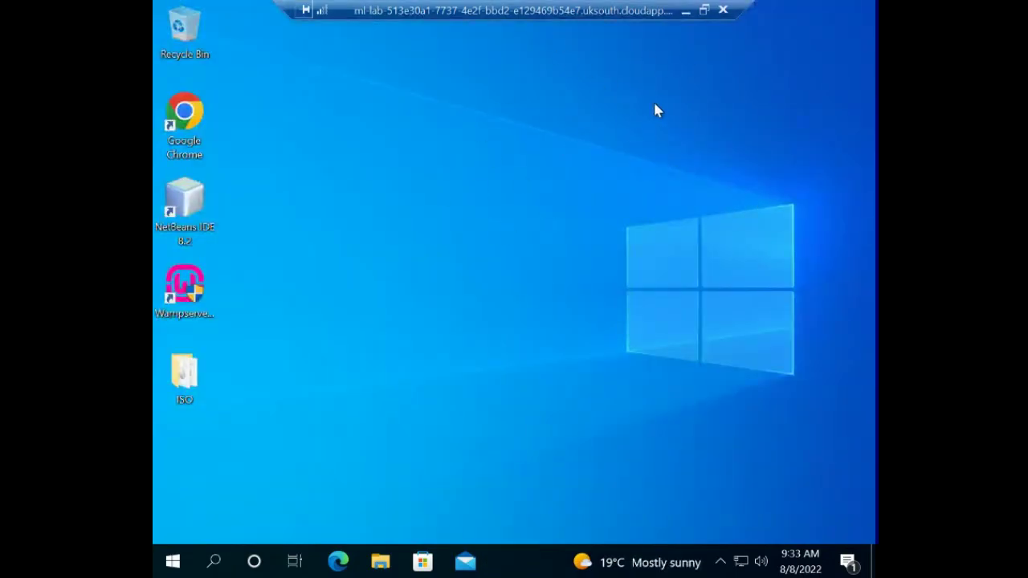
Disconnect the remote desktop session and stop the HSU1-Practical Lab virtual machine in Azure Lab Services
left_click(722, 10)
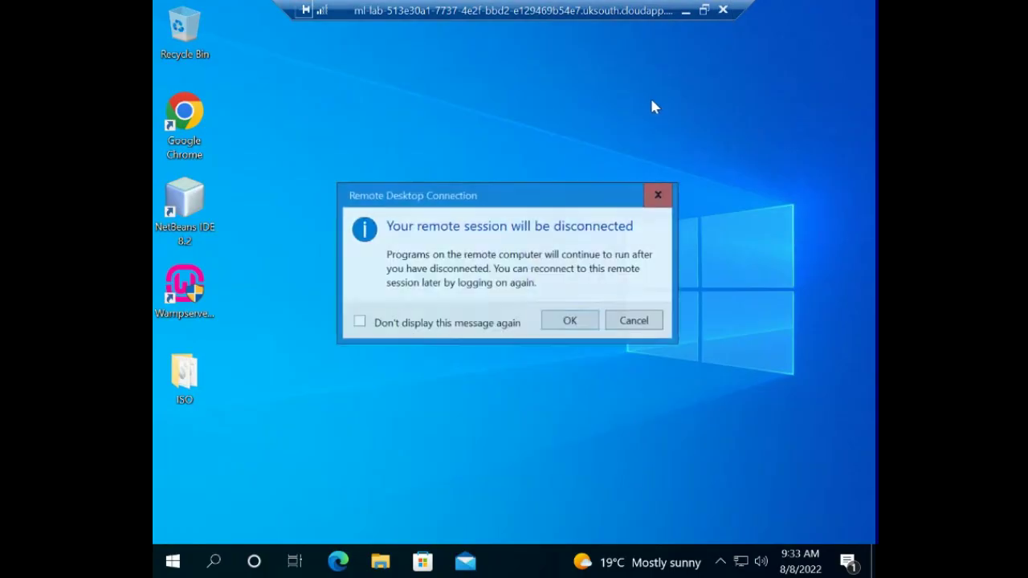
left_click(570, 322)
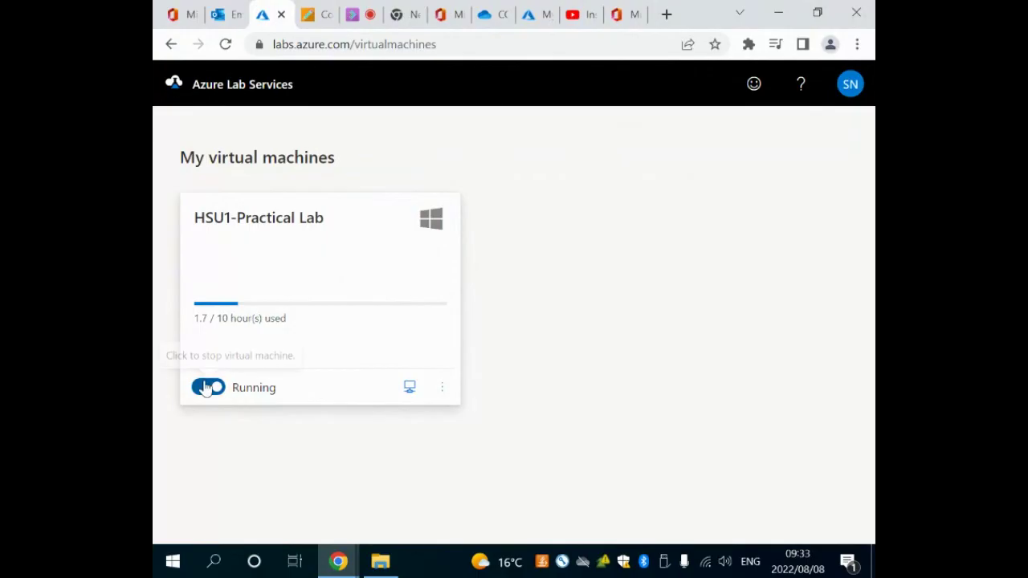
left_click(208, 387)
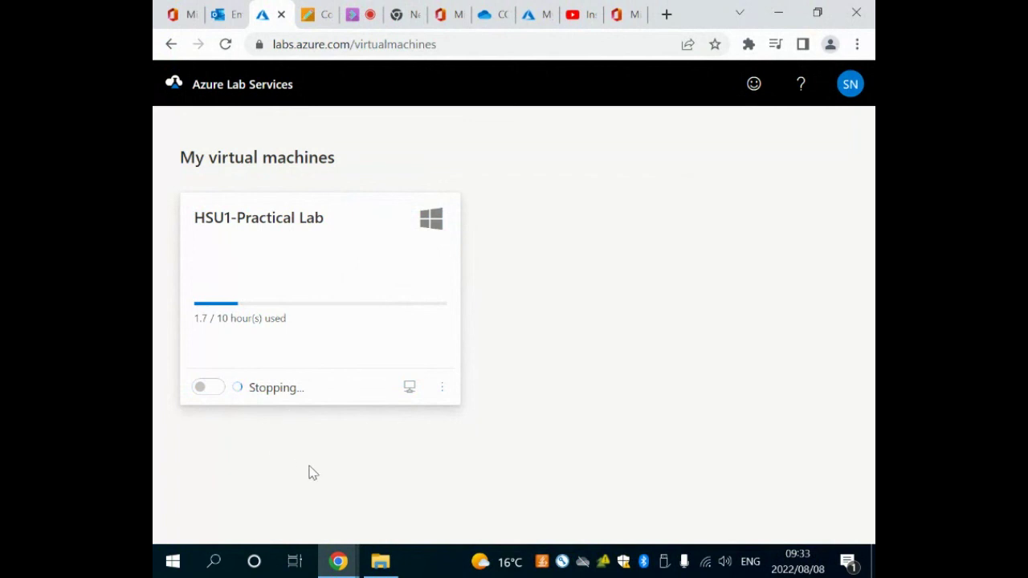